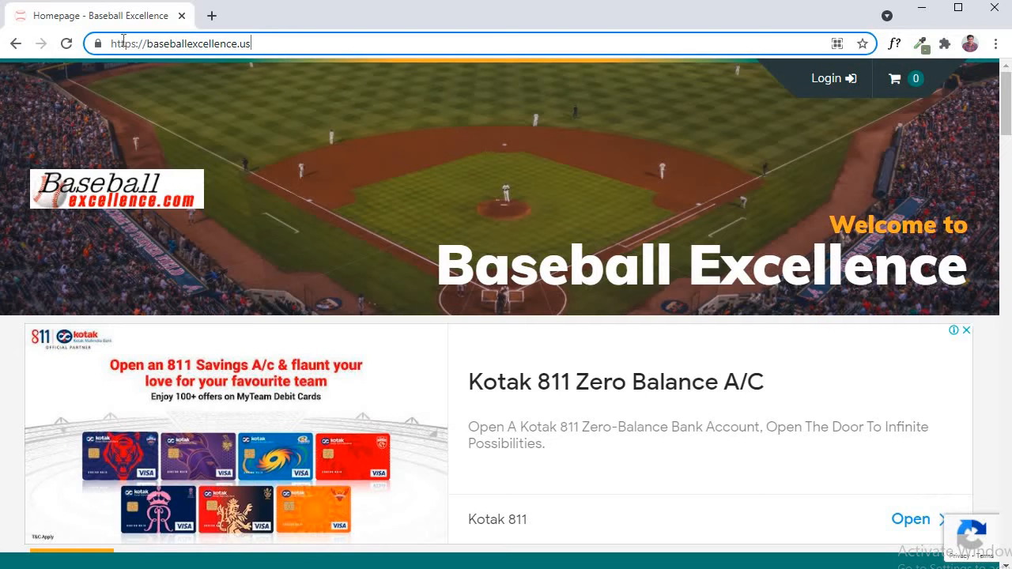
# Open the site's WordPress login page at baseballexcellence.us/wp-admin.
pyautogui.moveTo(111, 46); pyautogui.dragTo(269, 45)
pyautogui.click(302, 46)
pyautogui.write('/')
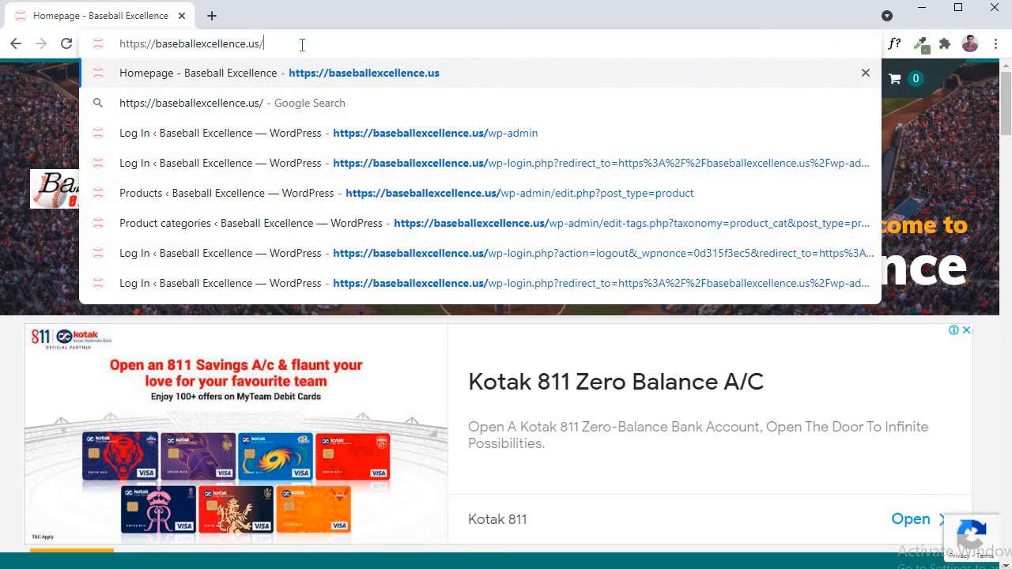
pyautogui.write('w')
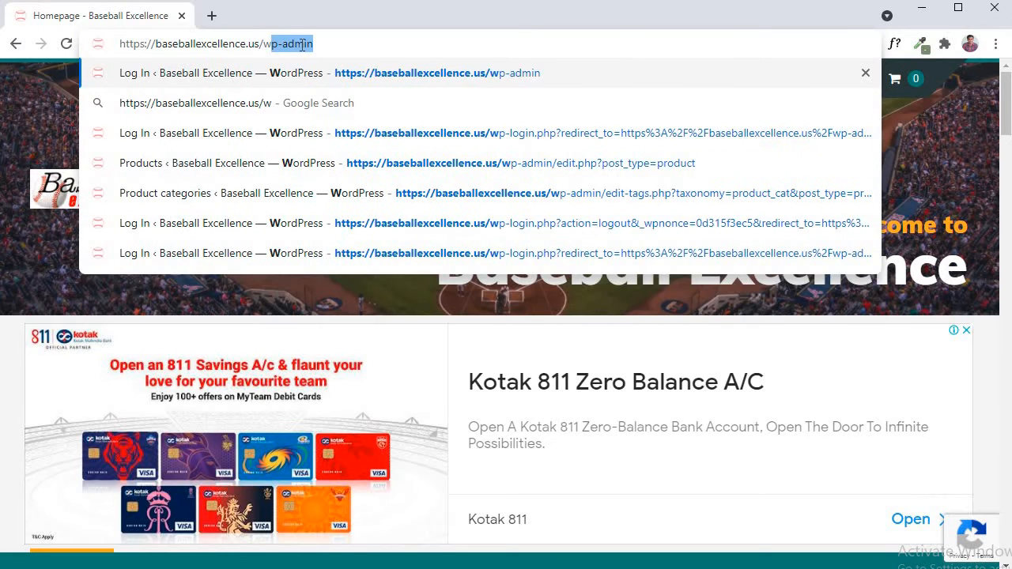
pyautogui.write('p-admin')
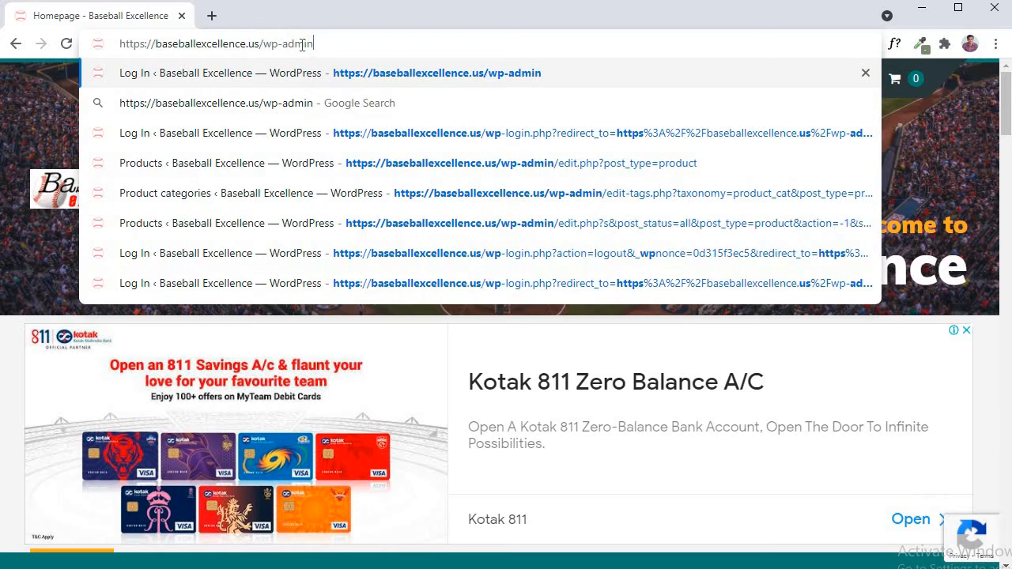
pyautogui.press('Return')
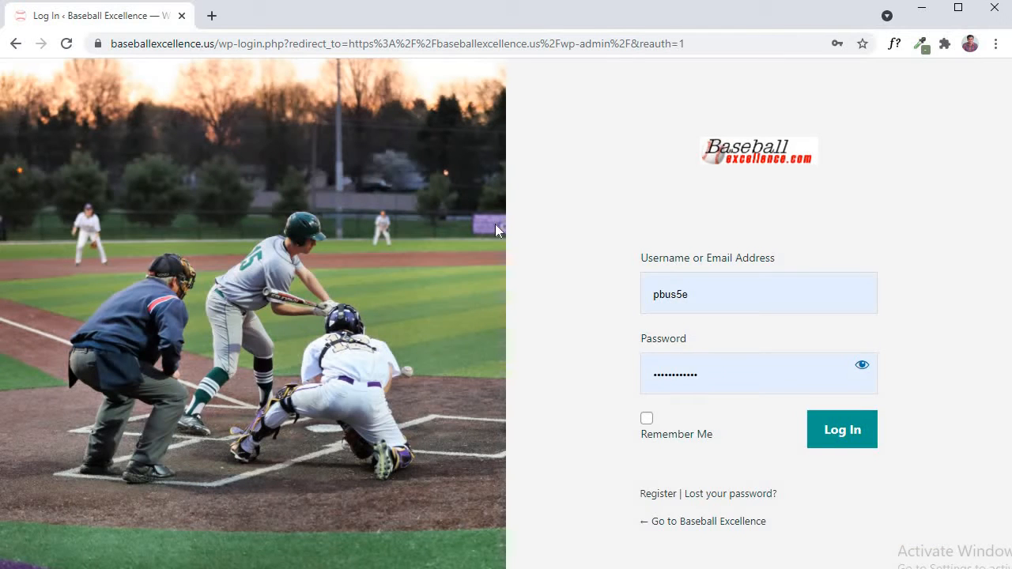
# Try filling in the second saved login's username and password, and reveal the password as plain text.
pyautogui.click(723, 294)
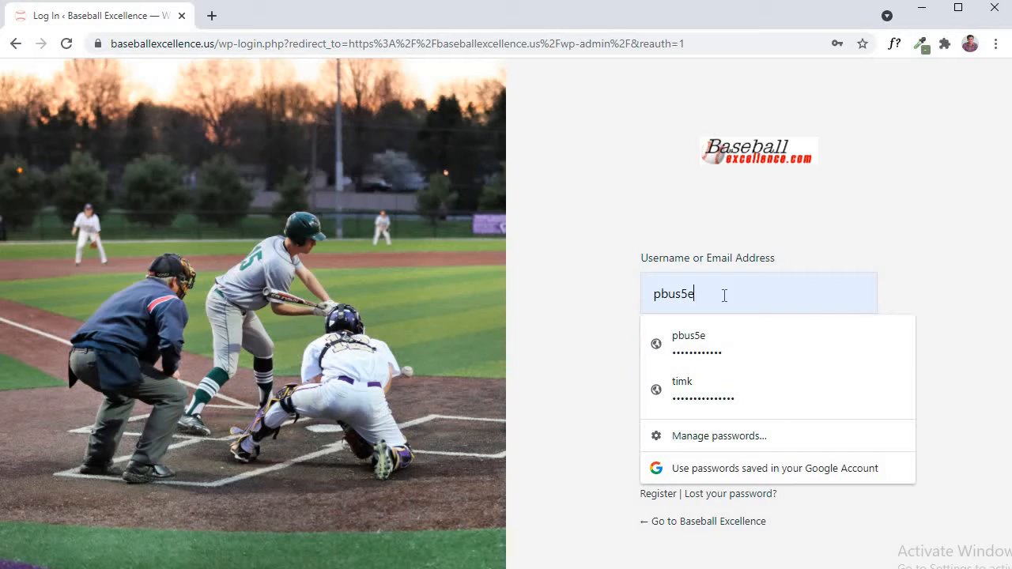
pyautogui.click(740, 382)
pyautogui.click(861, 370)
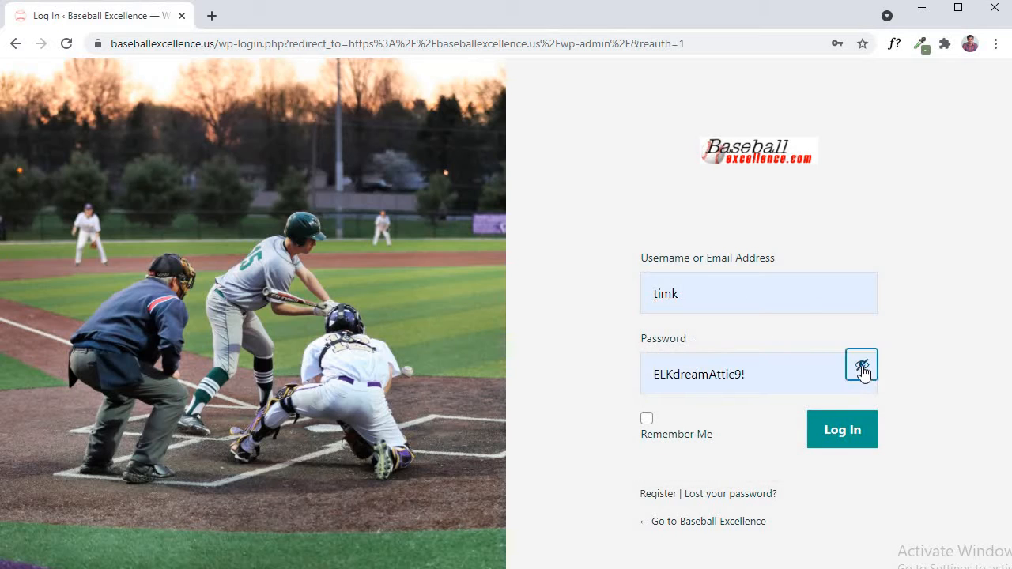
# Log in with the first saved username and password, and decline moving the password to the Google Account.
pyautogui.click(737, 286)
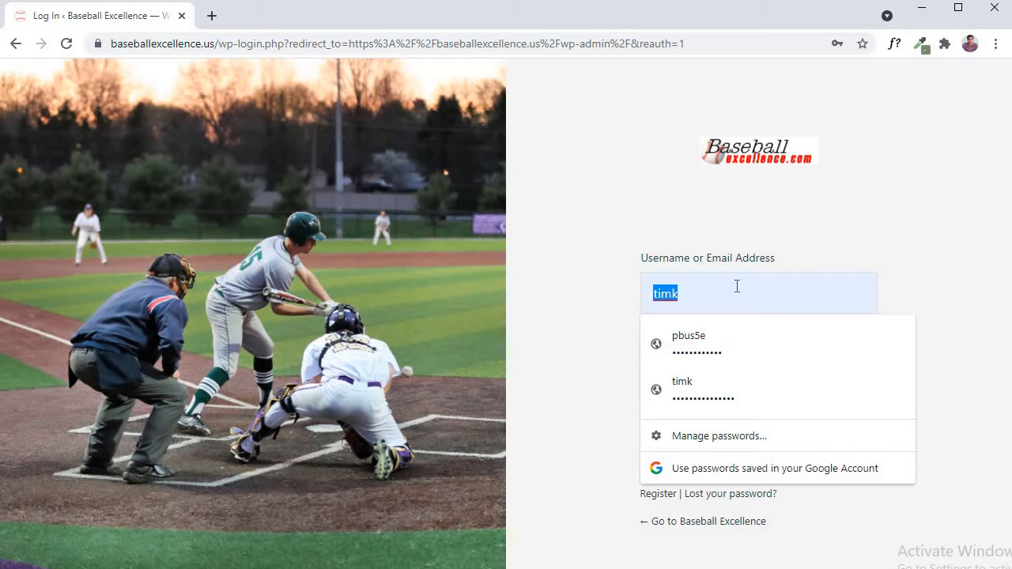
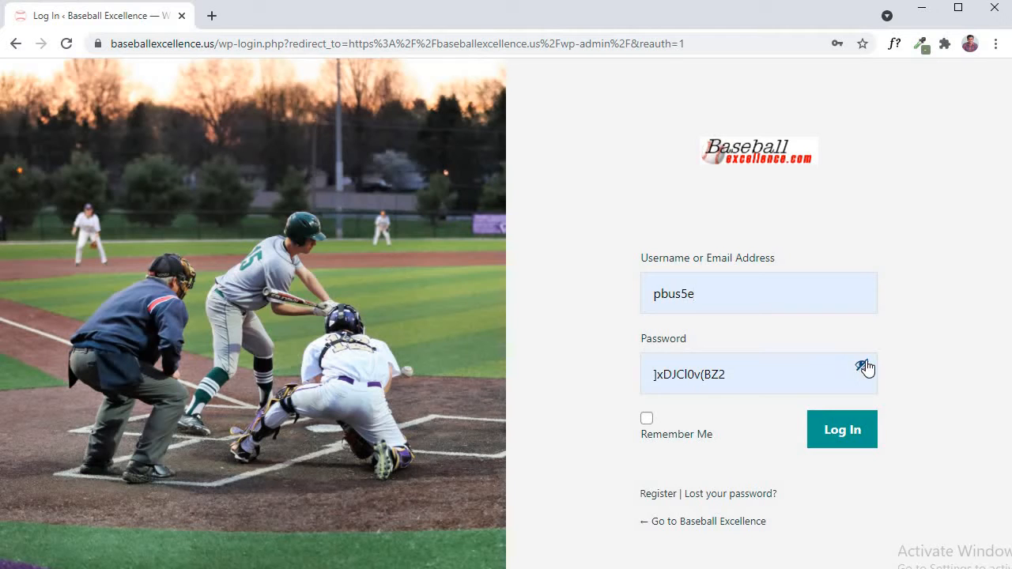
pyautogui.click(838, 433)
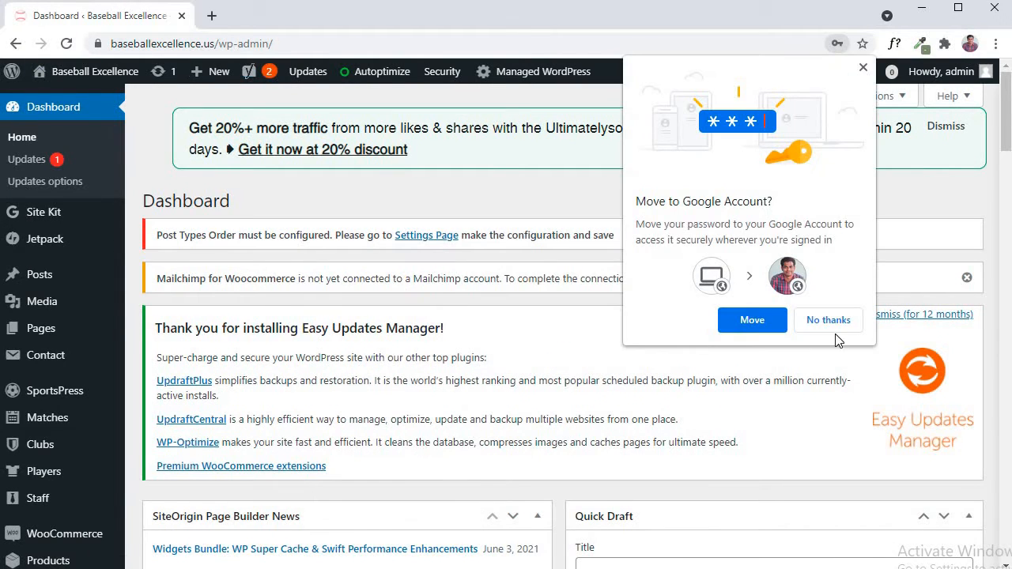
pyautogui.click(798, 320)
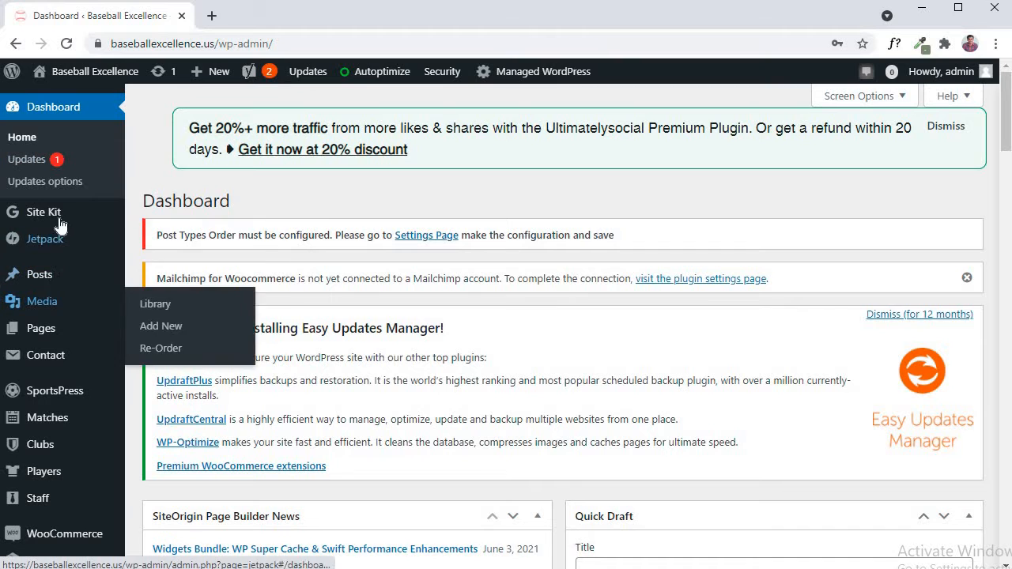
# Open the list of all WooCommerce products.
pyautogui.moveTo(57, 221)
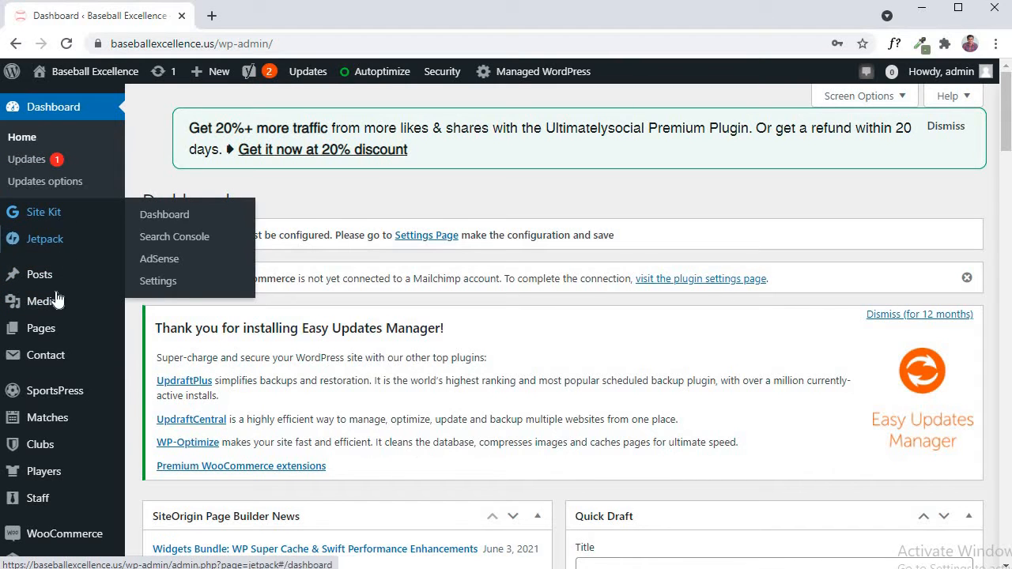
pyautogui.moveTo(56, 367)
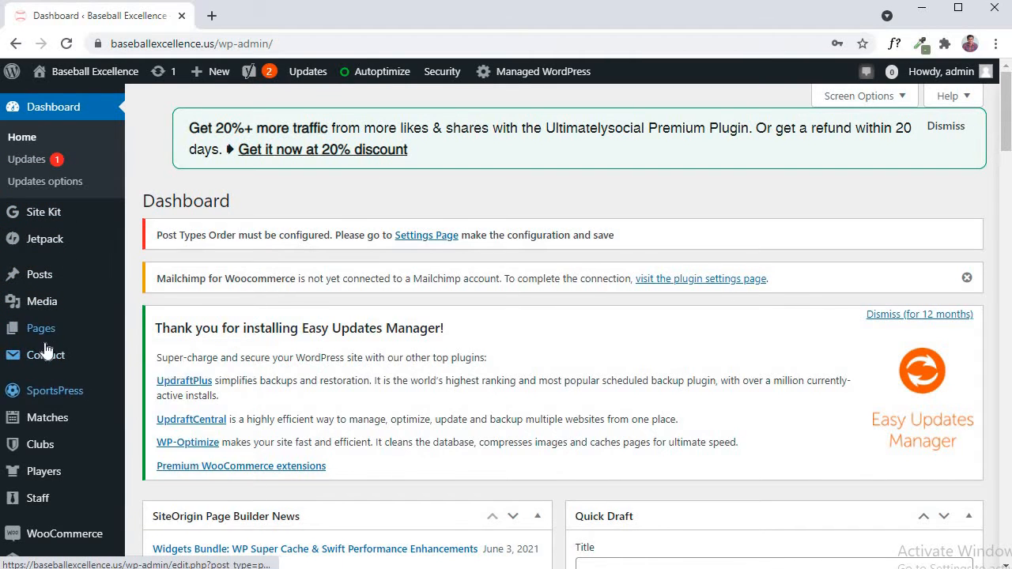
pyautogui.scroll(-1, 49, 364)
pyautogui.scroll(-2, 42, 433)
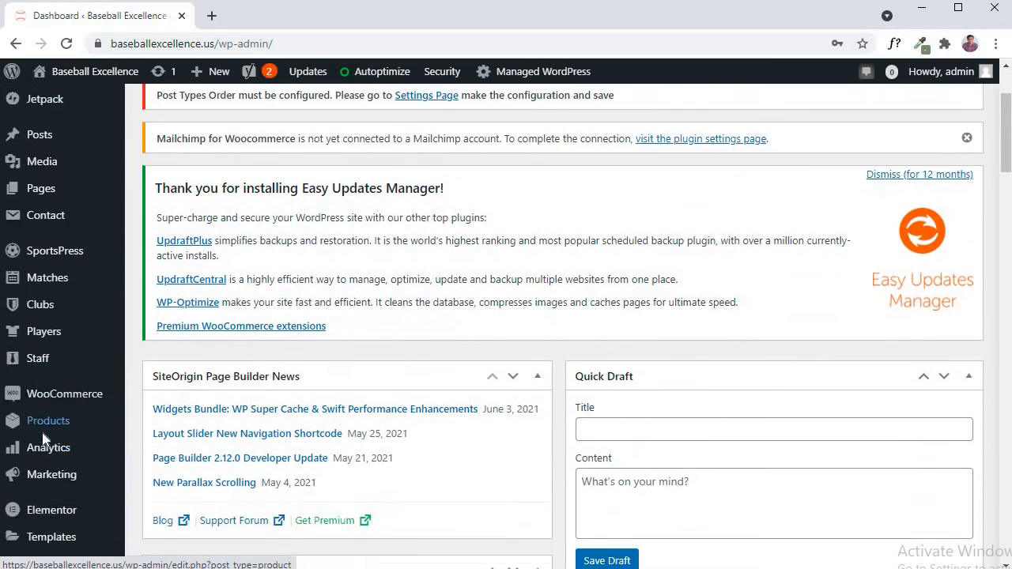
pyautogui.moveTo(45, 335)
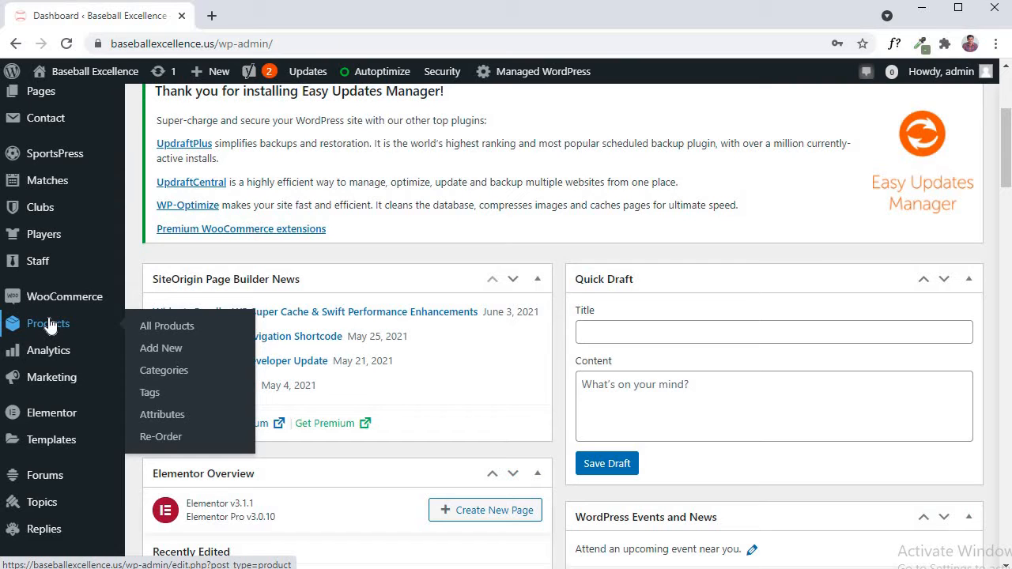
pyautogui.click(161, 333)
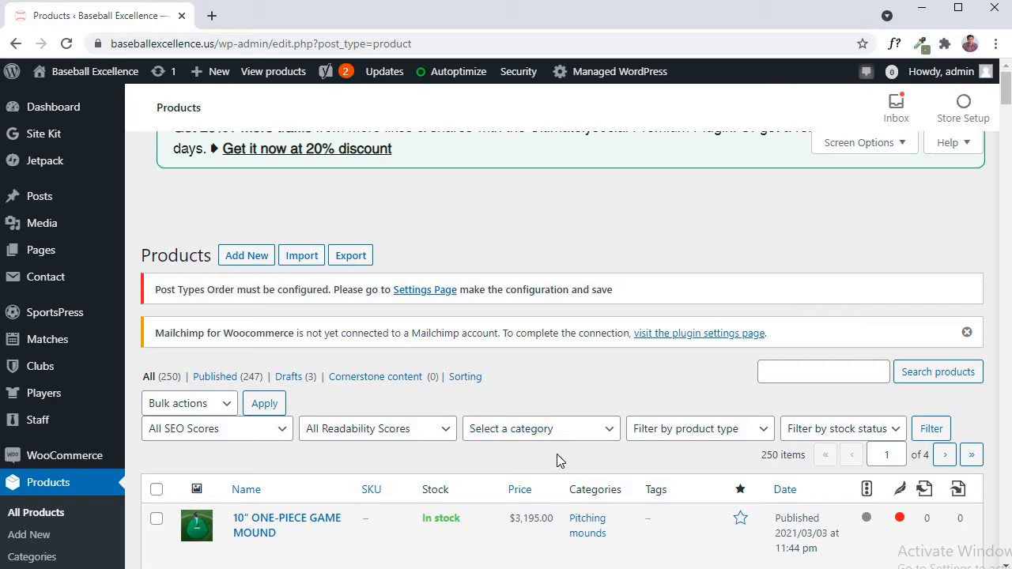
# Filter the product list by the Baseballs category.
pyautogui.click(597, 435)
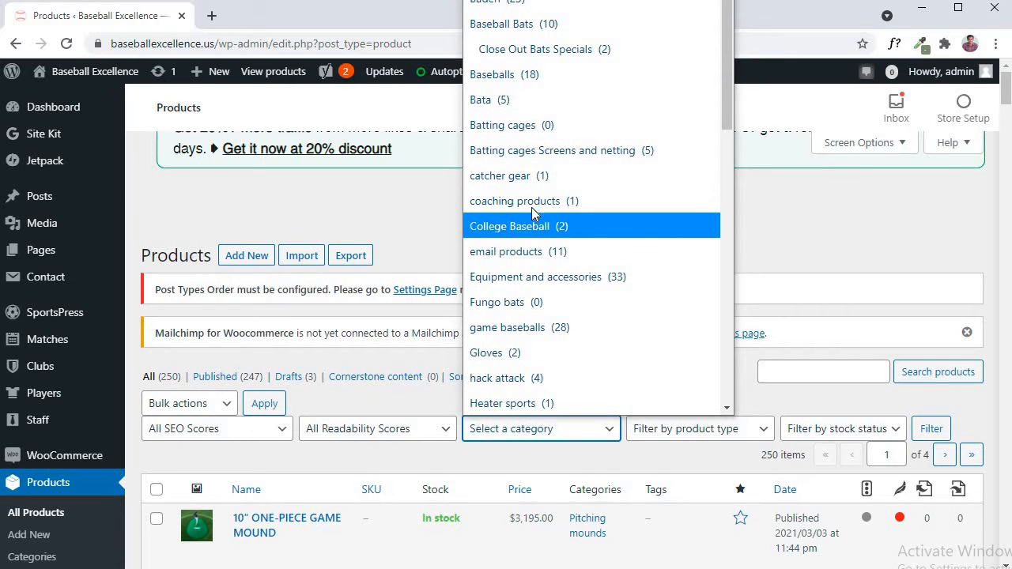
pyautogui.scroll(1, 531, 208)
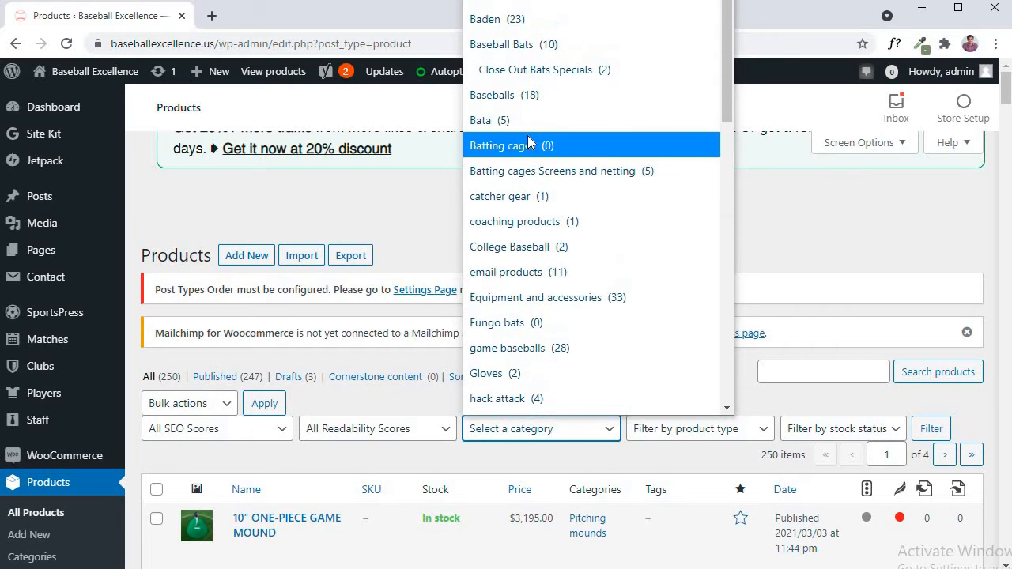
pyautogui.click(514, 96)
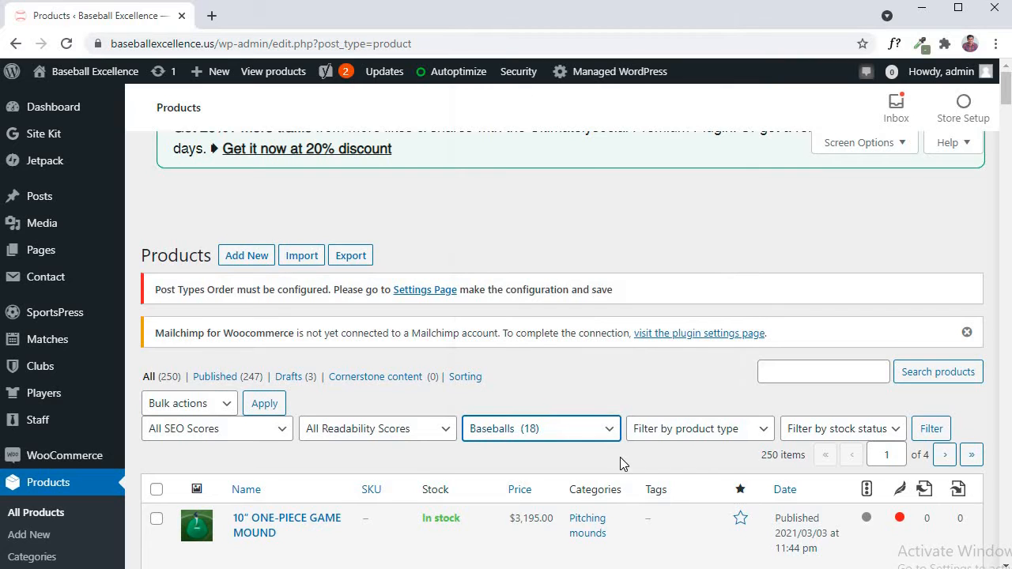
pyautogui.click(931, 429)
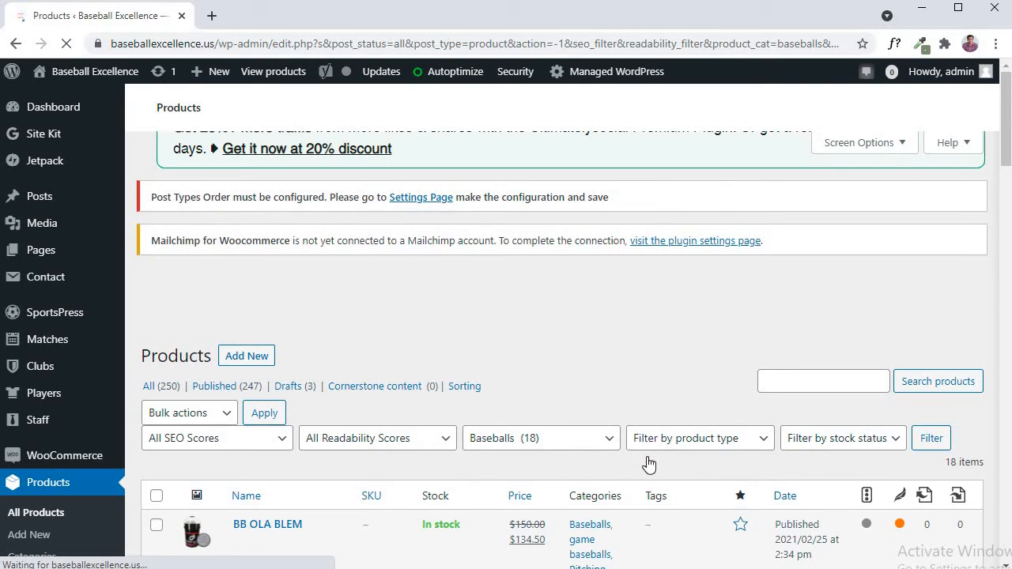
# Look through the filtered baseball products to find one to edit.
pyautogui.scroll(-4, 644, 378)
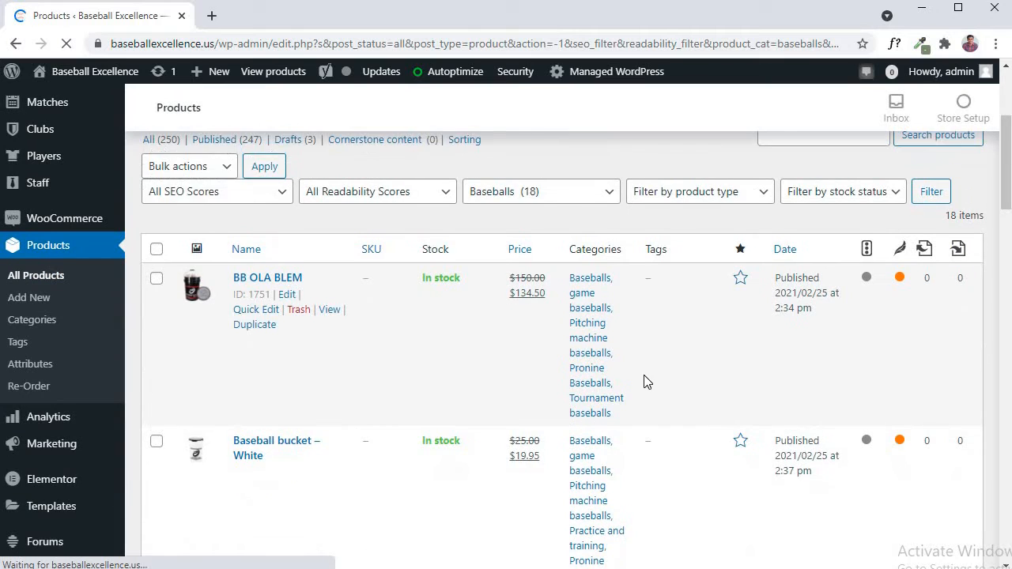
pyautogui.scroll(-3, 643, 378)
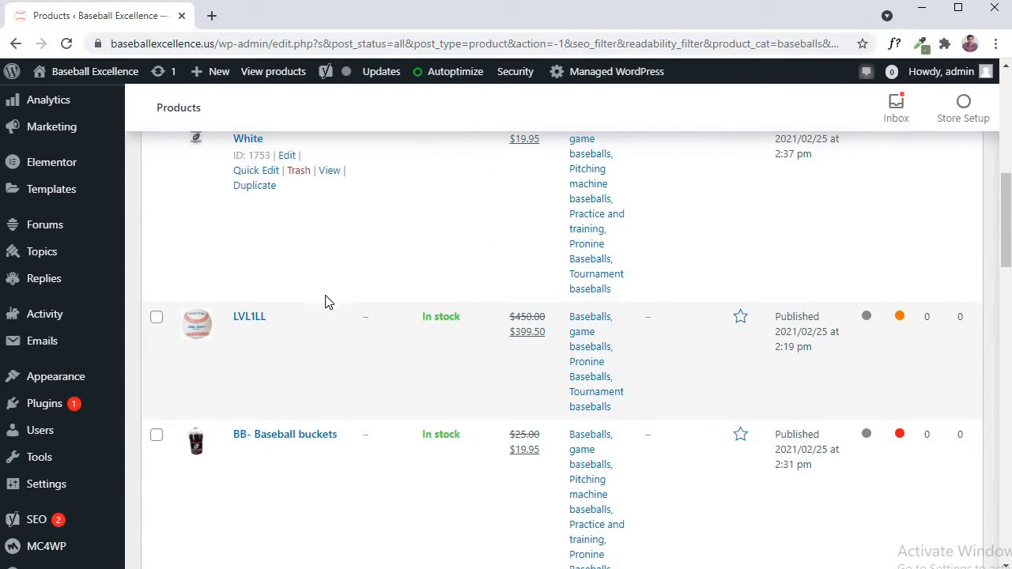
pyautogui.scroll(-2, 327, 352)
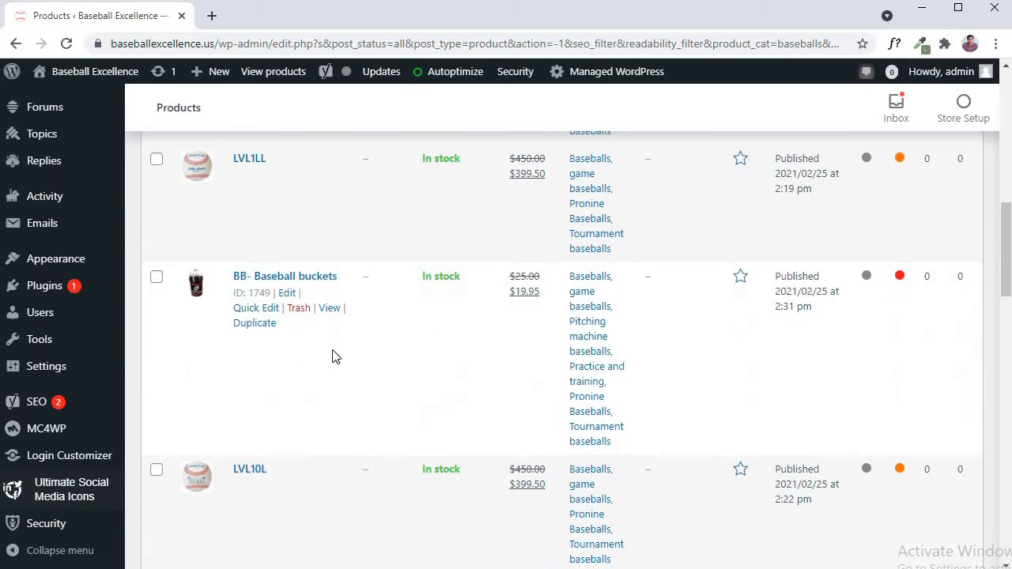
pyautogui.scroll(-8, 332, 356)
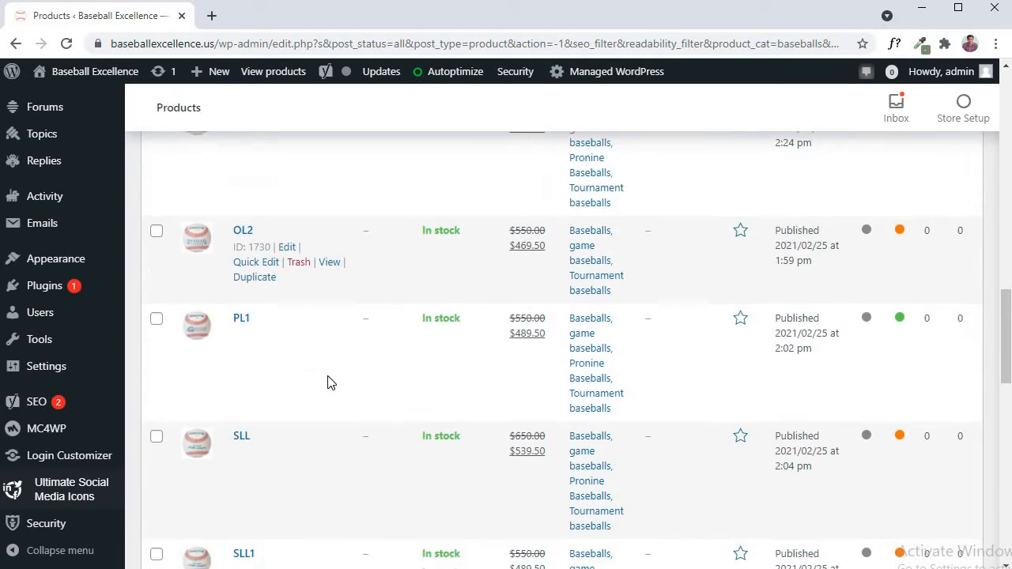
pyautogui.scroll(-8, 330, 382)
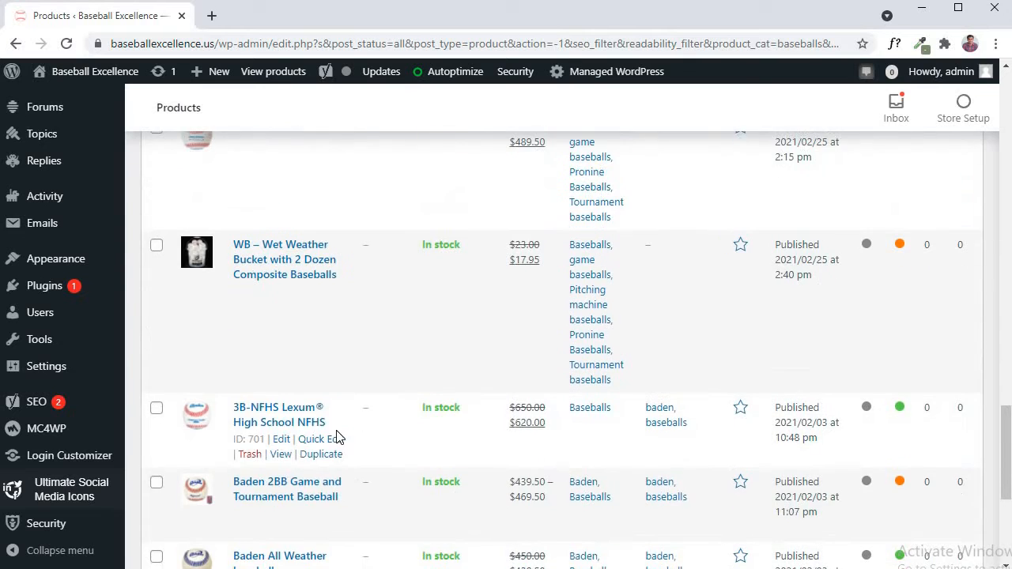
pyautogui.scroll(-4, 339, 439)
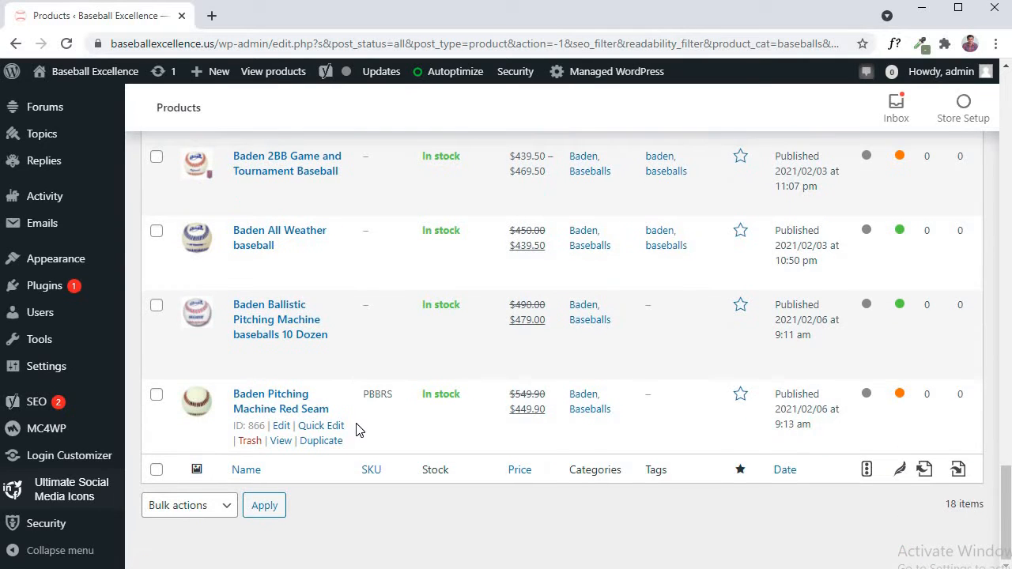
pyautogui.scroll(12, 355, 421)
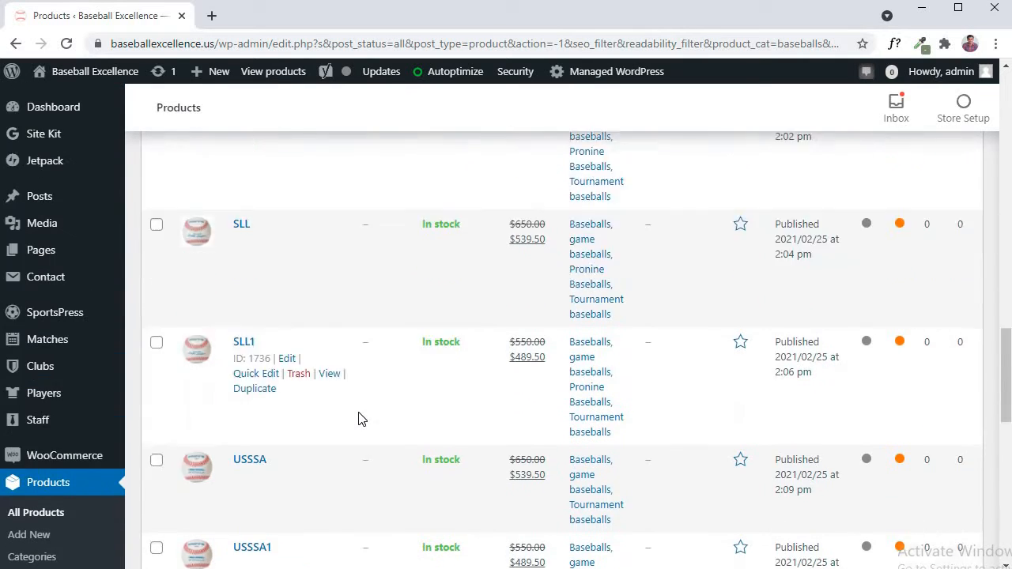
pyautogui.scroll(5, 358, 418)
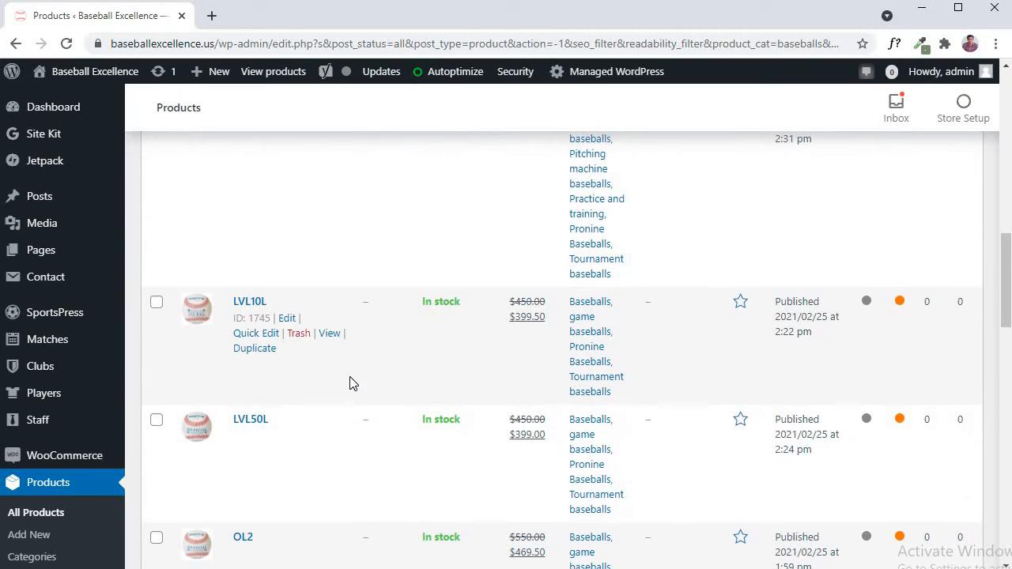
pyautogui.scroll(1, 360, 387)
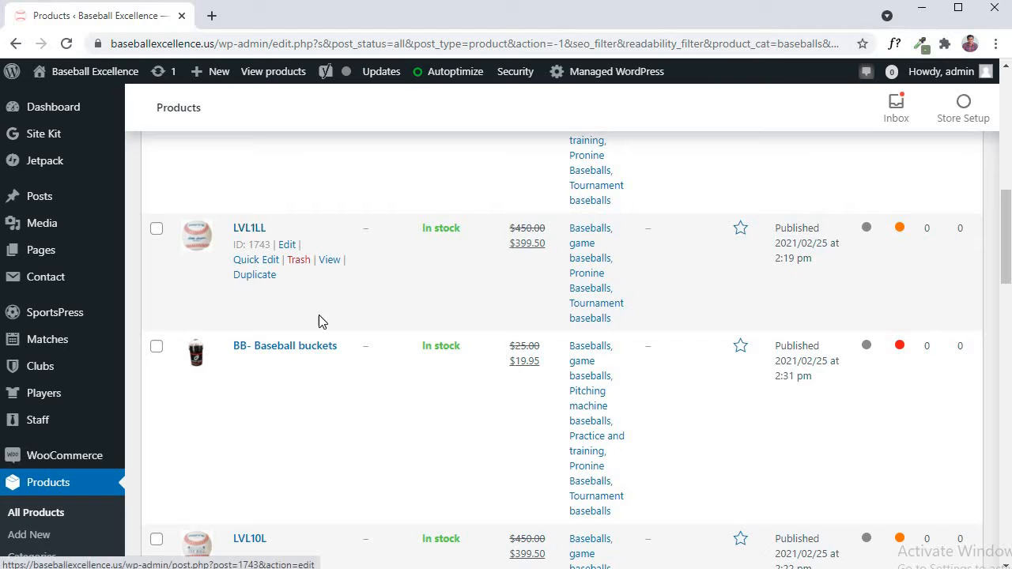
# Open the LVL1LL product for editing.
pyautogui.click(257, 228)
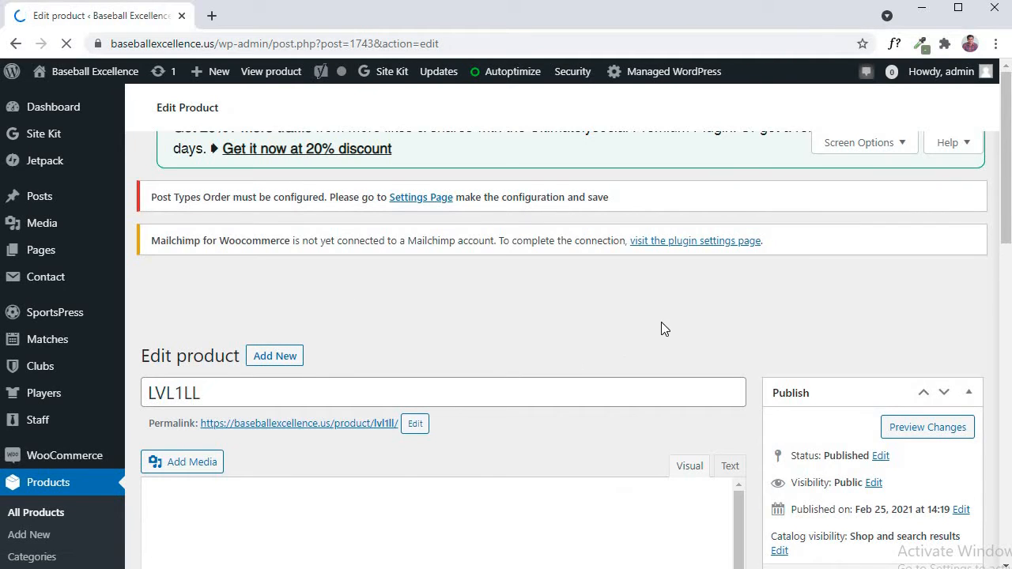
pyautogui.scroll(-1, 541, 430)
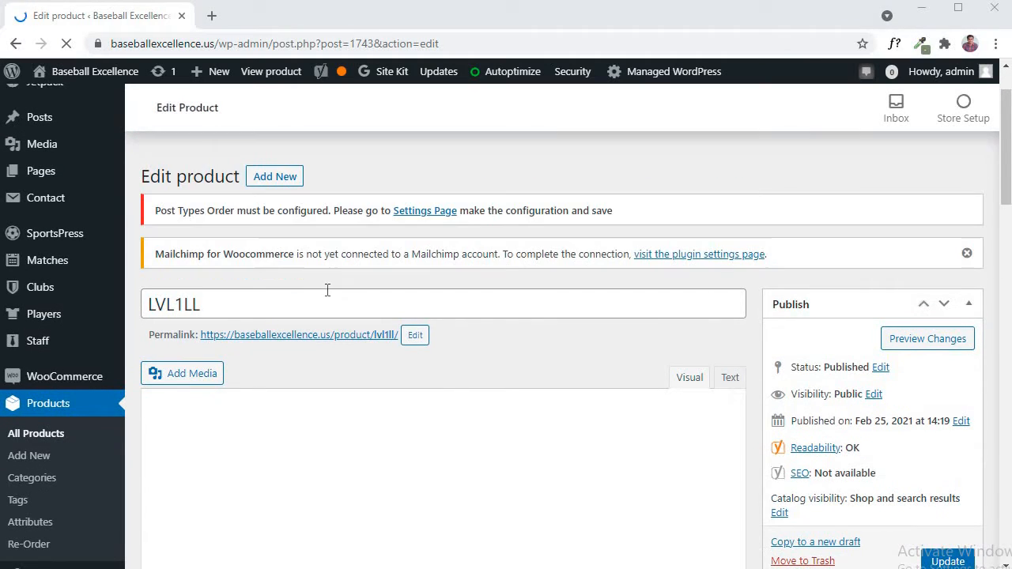
# Try changing the ending of the product title, and restore it to LVL1LL.
pyautogui.click(376, 292)
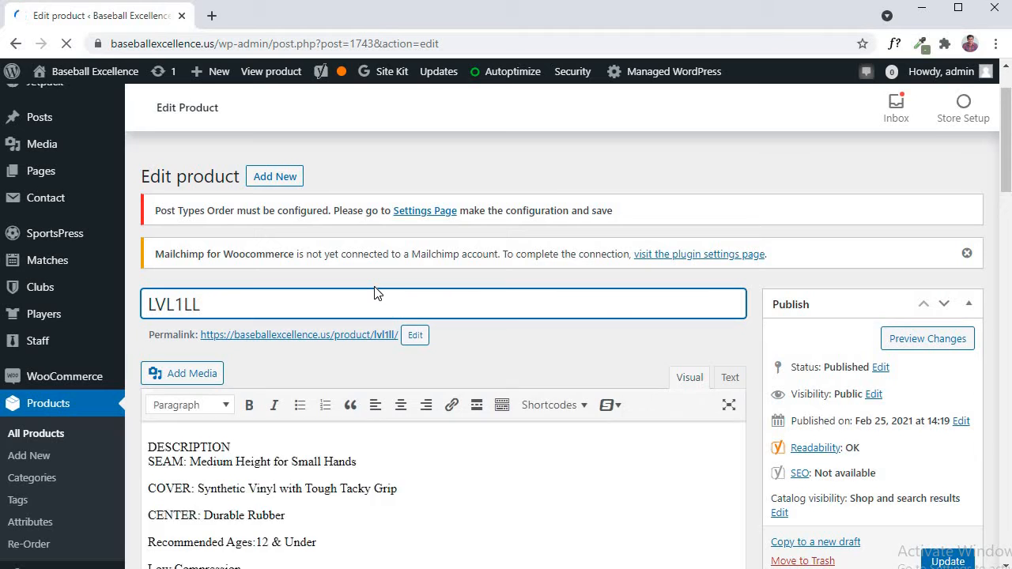
pyautogui.press('BackSpace')
pyautogui.write('ab')
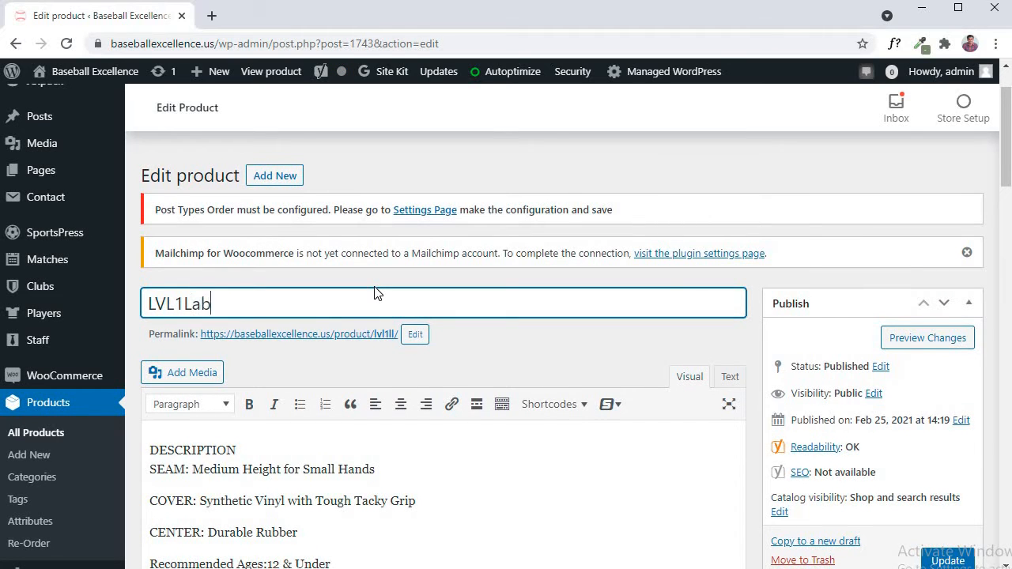
pyautogui.write('ce e')
pyautogui.press('BackSpace')
pyautogui.press('BackSpace')
pyautogui.press('BackSpace')
# Try adding "best for baseball" after "Low Compression" in the product description, and remove it again.
pyautogui.scroll(-2, 505, 504)
pyautogui.click(281, 436)
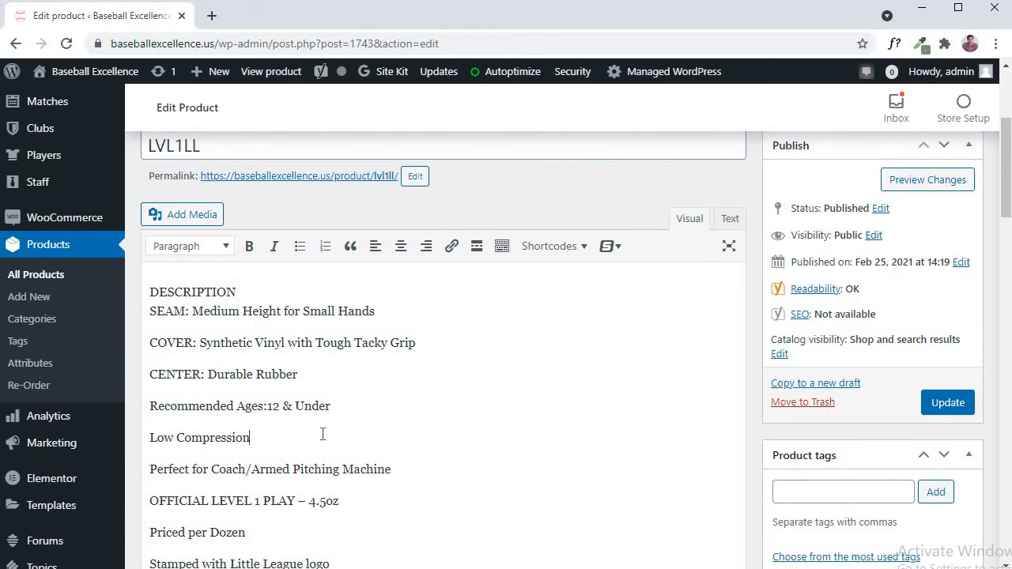
pyautogui.write('best for baseball')
pyautogui.moveTo(254, 438); pyautogui.dragTo(350, 439)
pyautogui.press('BackSpace')
# Set the sale price in the LVL1LL product data to 400.
pyautogui.scroll(-7, 639, 324)
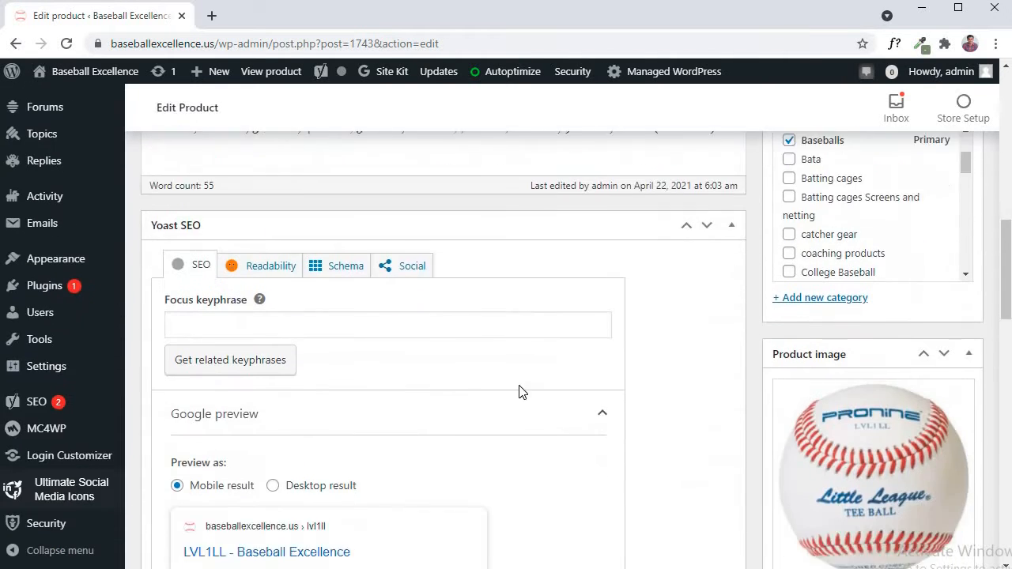
pyautogui.scroll(-2, 623, 347)
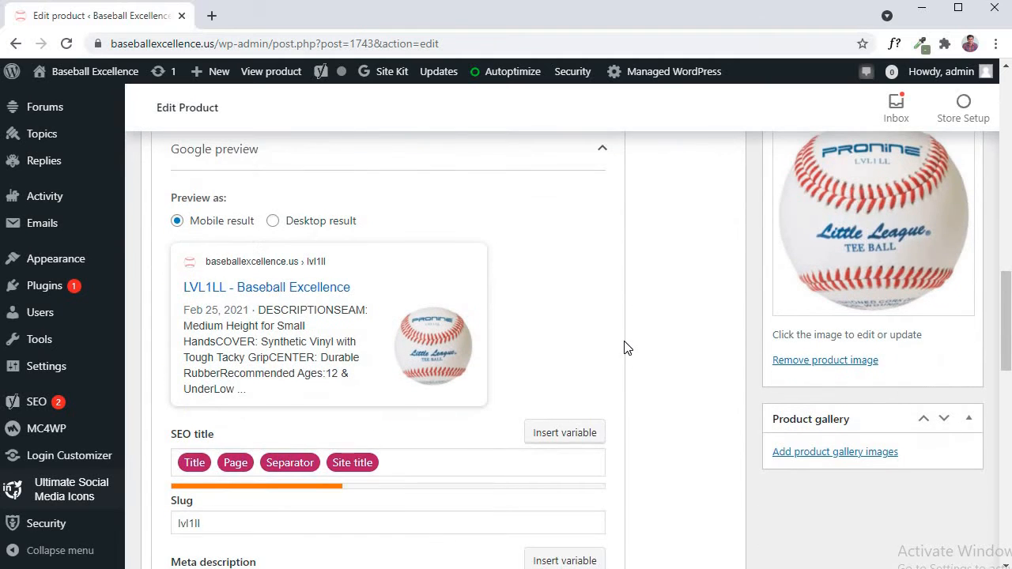
pyautogui.scroll(-6, 625, 347)
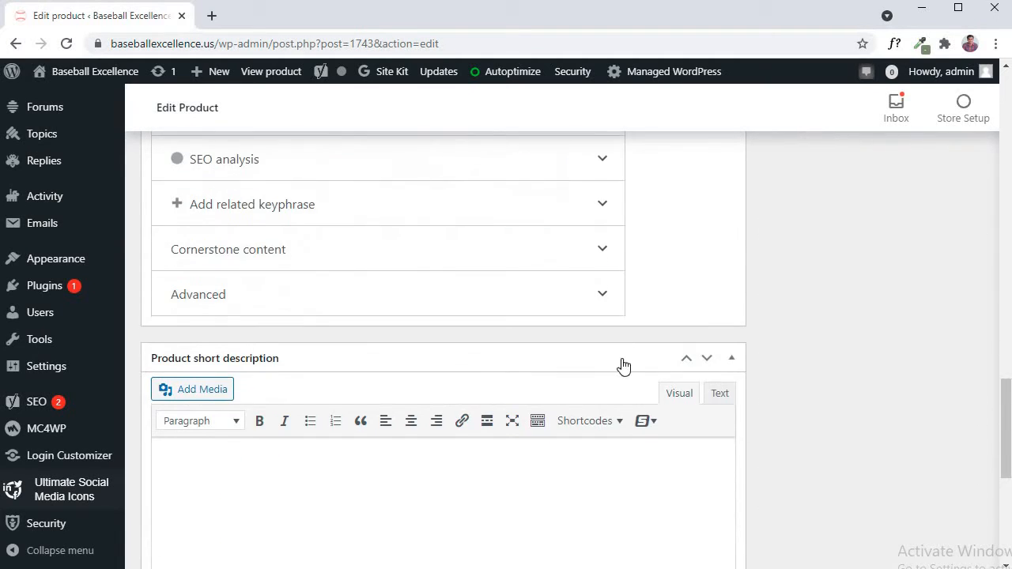
pyautogui.scroll(-5, 625, 362)
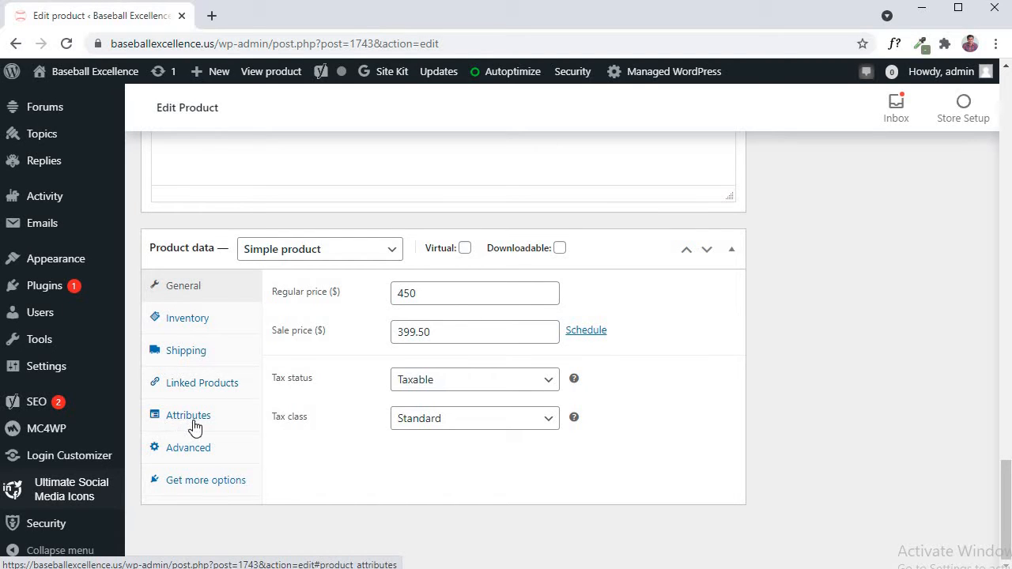
pyautogui.click(441, 334)
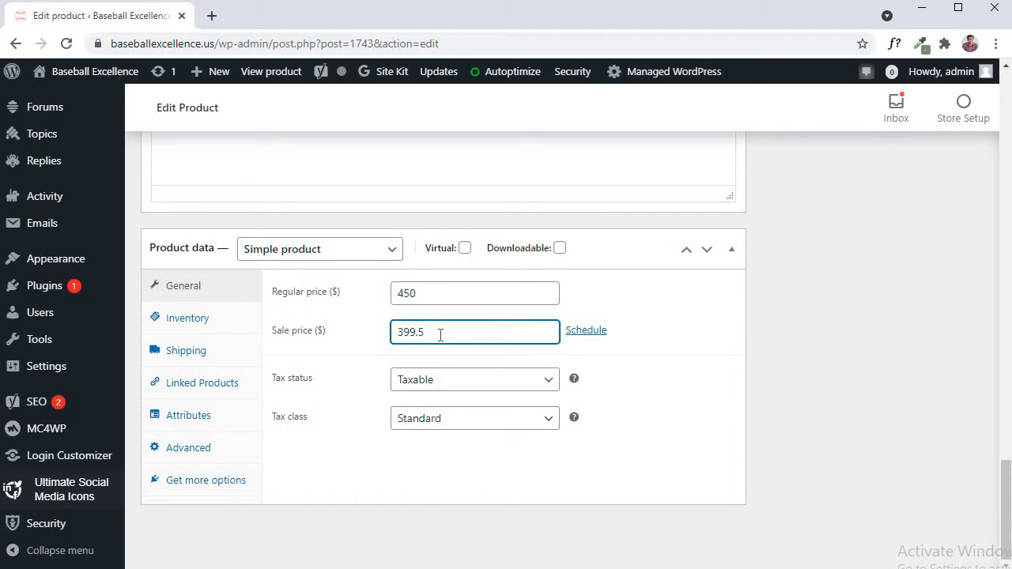
pyautogui.press('BackSpace')
pyautogui.press('BackSpace')
pyautogui.press('BackSpace')
pyautogui.write('4000')
pyautogui.press('BackSpace')
pyautogui.click(513, 367)
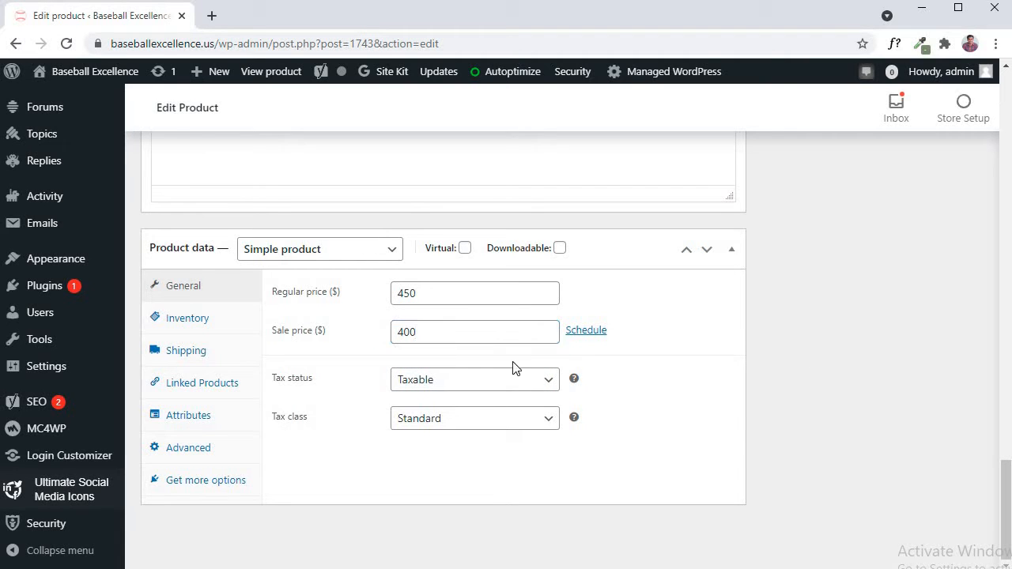
# Restore the product's sale price to 399.50.
pyautogui.moveTo(452, 329); pyautogui.dragTo(381, 339)
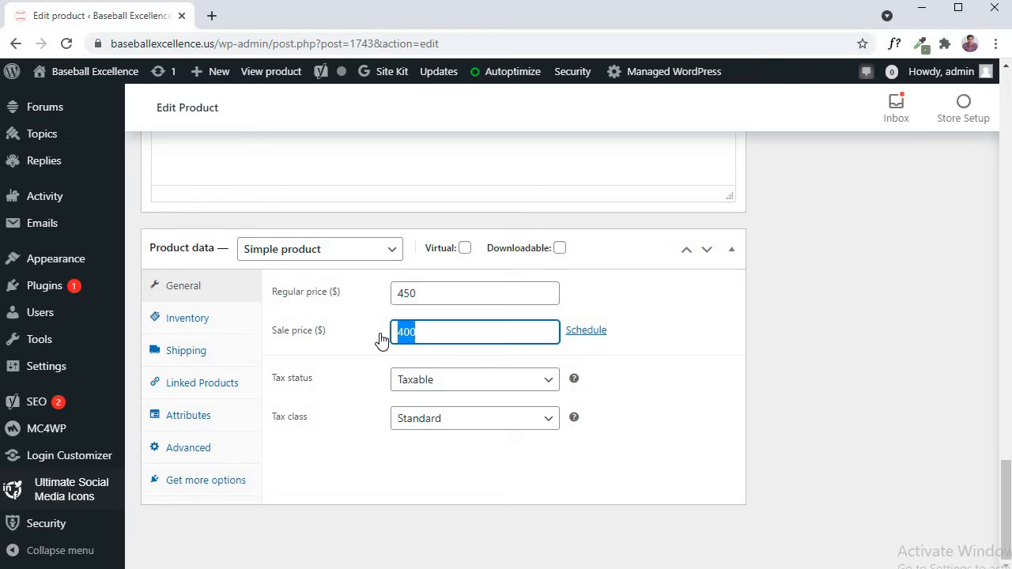
pyautogui.write('399.50')
pyautogui.click(838, 353)
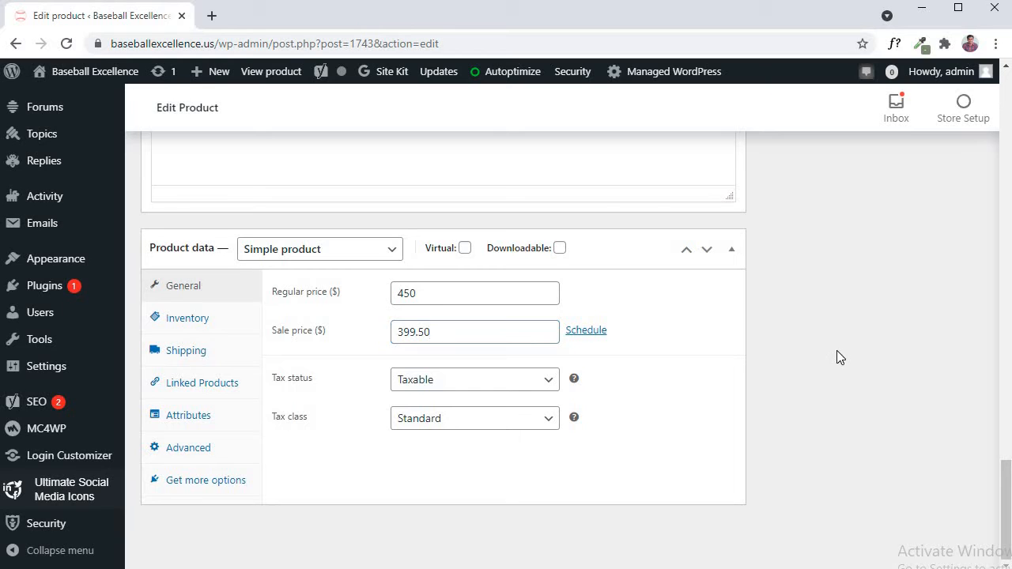
# Update the published LVL1LL product to save its details.
pyautogui.scroll(2, 816, 358)
pyautogui.scroll(-1, 474, 450)
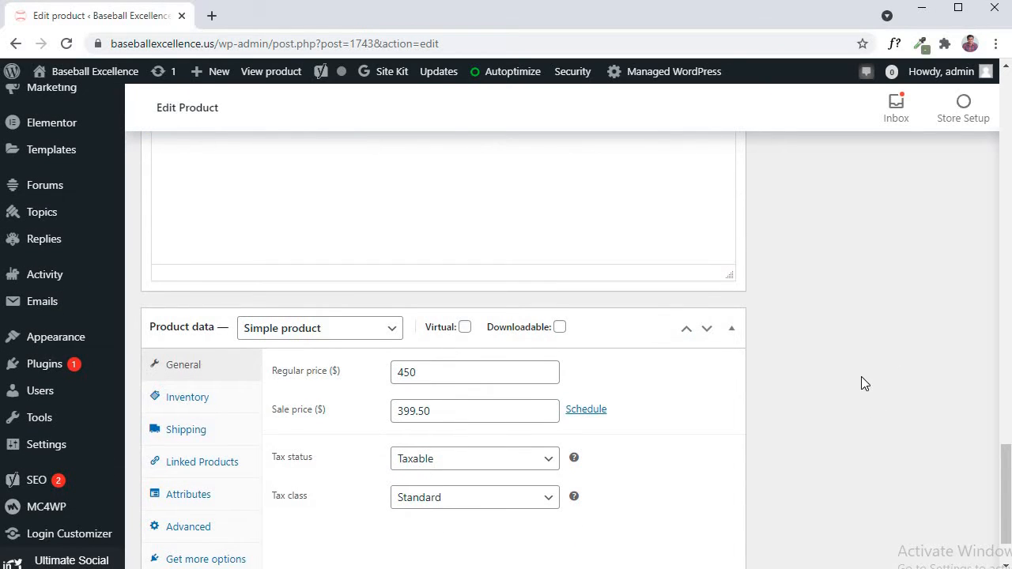
pyautogui.scroll(10, 861, 377)
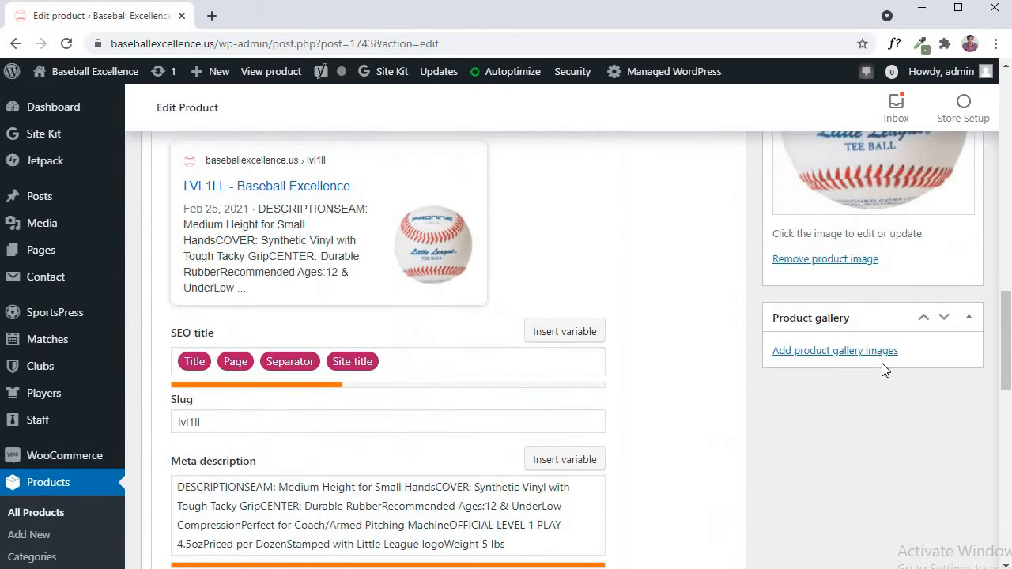
pyautogui.scroll(6, 882, 363)
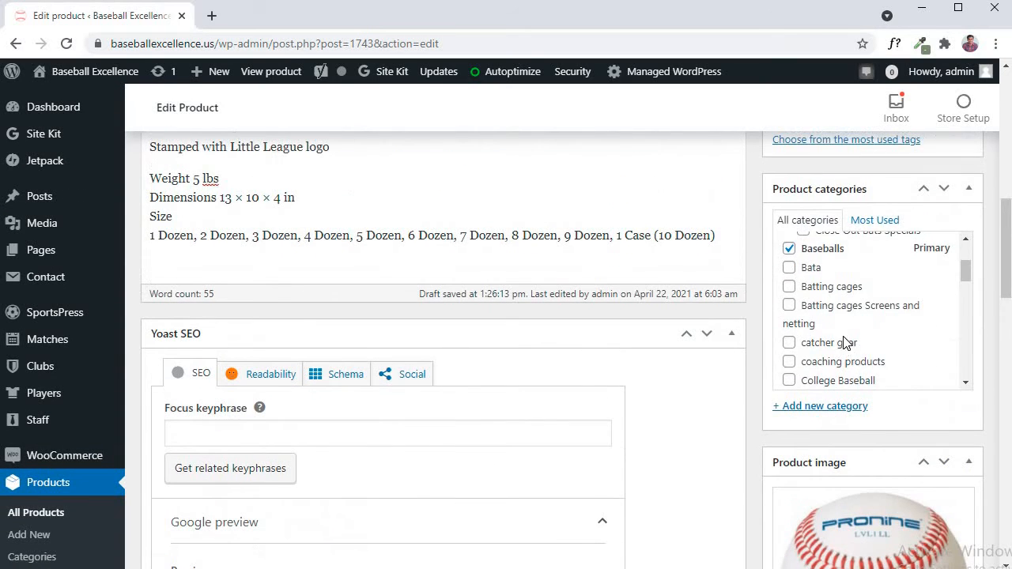
pyautogui.scroll(2, 845, 341)
pyautogui.scroll(4, 747, 343)
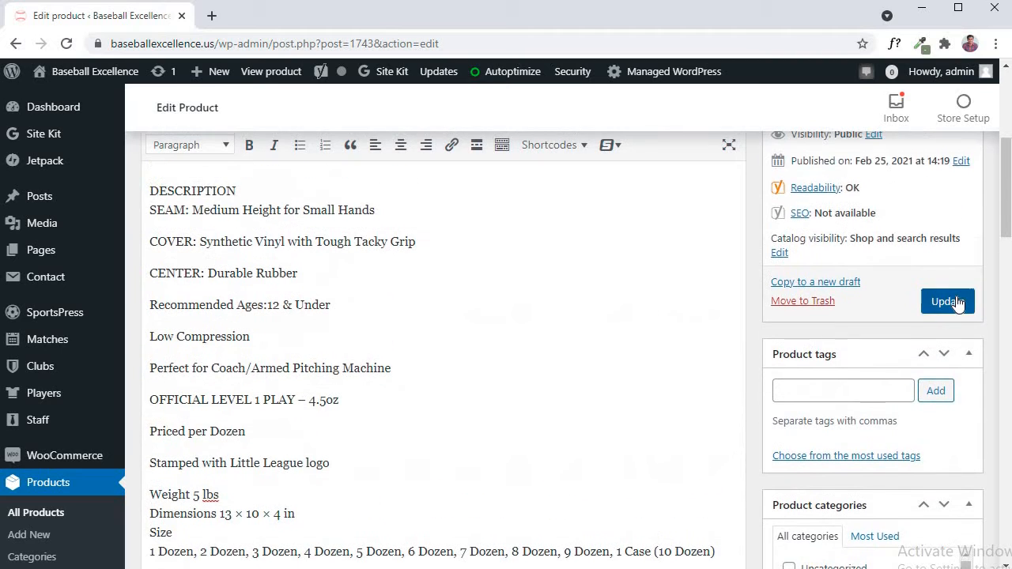
pyautogui.click(954, 301)
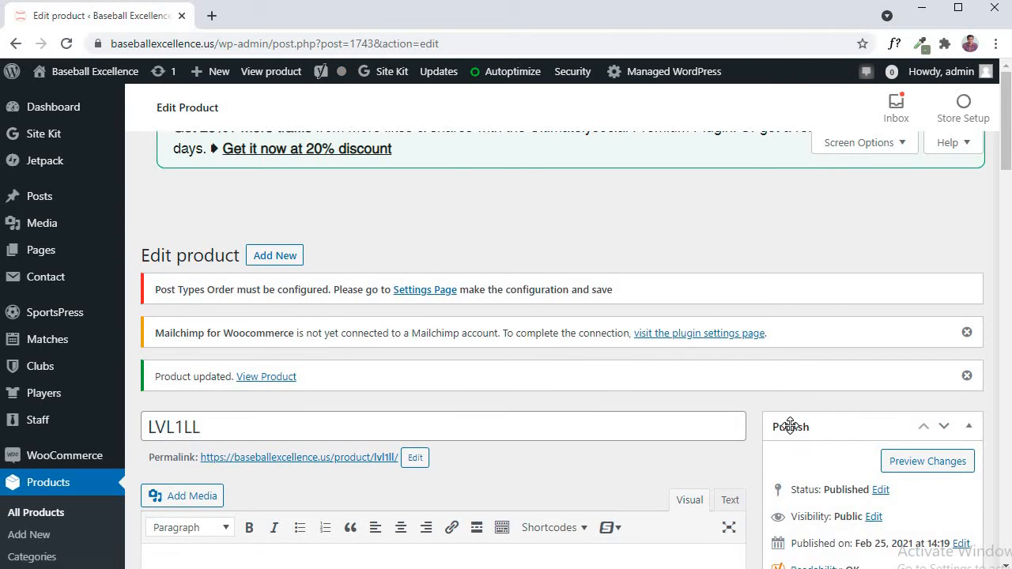
# Look through the whole product categories checklist to see which categories LVL1LL is assigned to.
pyautogui.scroll(-2, 788, 422)
pyautogui.scroll(-7, 758, 427)
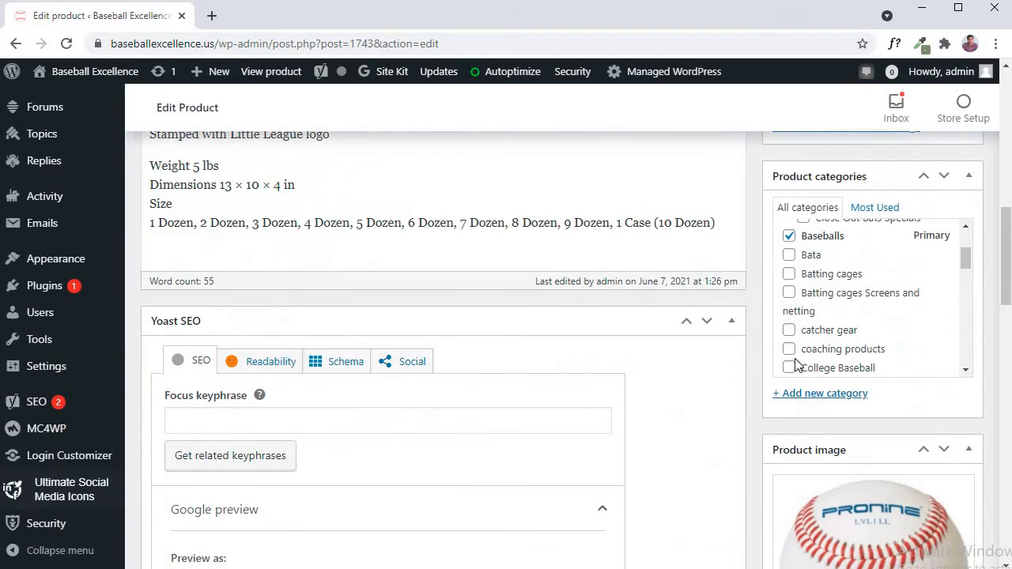
pyautogui.scroll(1, 854, 335)
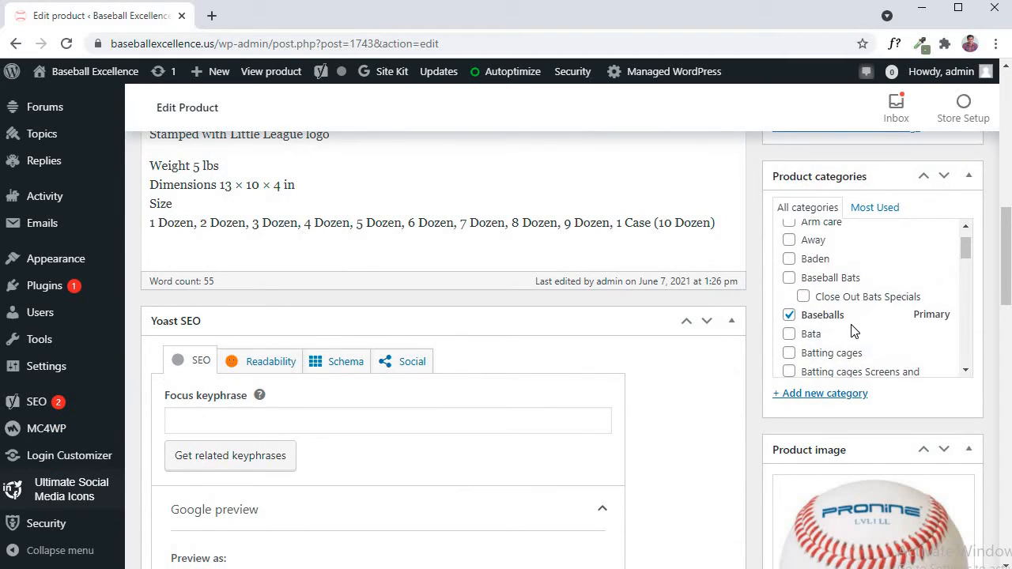
pyautogui.scroll(1, 854, 332)
pyautogui.scroll(-1, 863, 299)
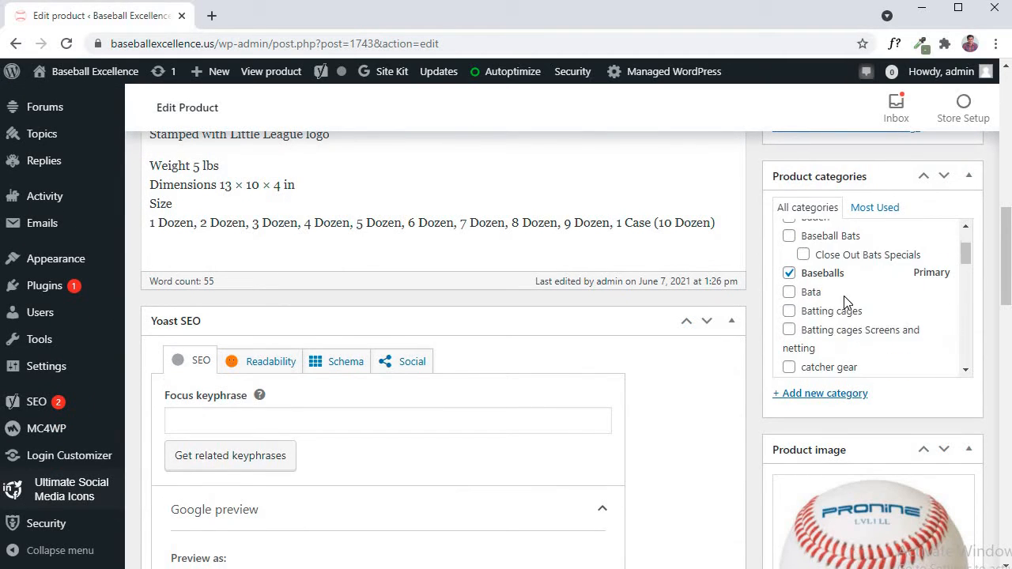
pyautogui.scroll(-1, 864, 315)
pyautogui.scroll(-2, 862, 313)
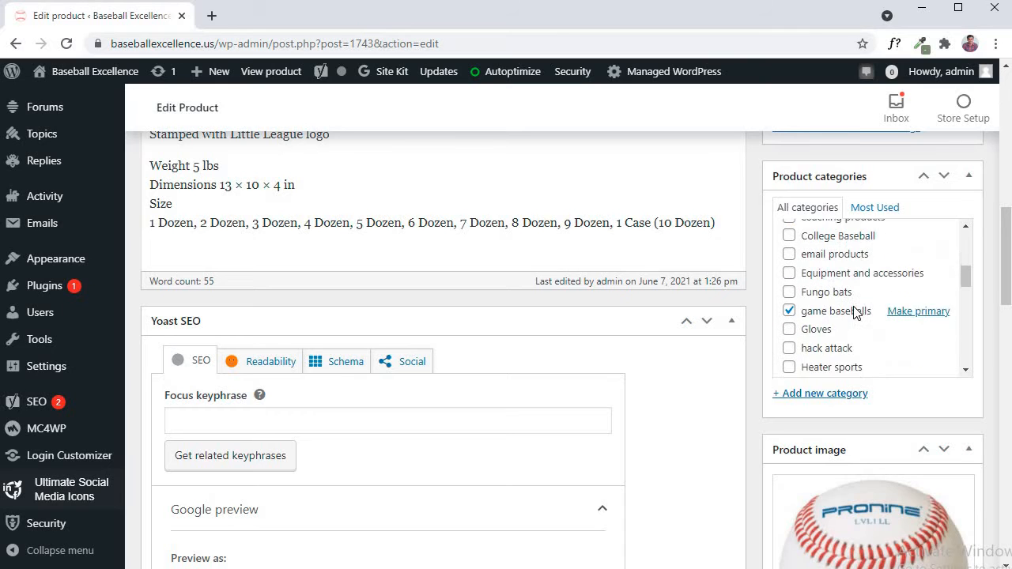
pyautogui.scroll(-2, 822, 300)
pyautogui.scroll(2, 818, 301)
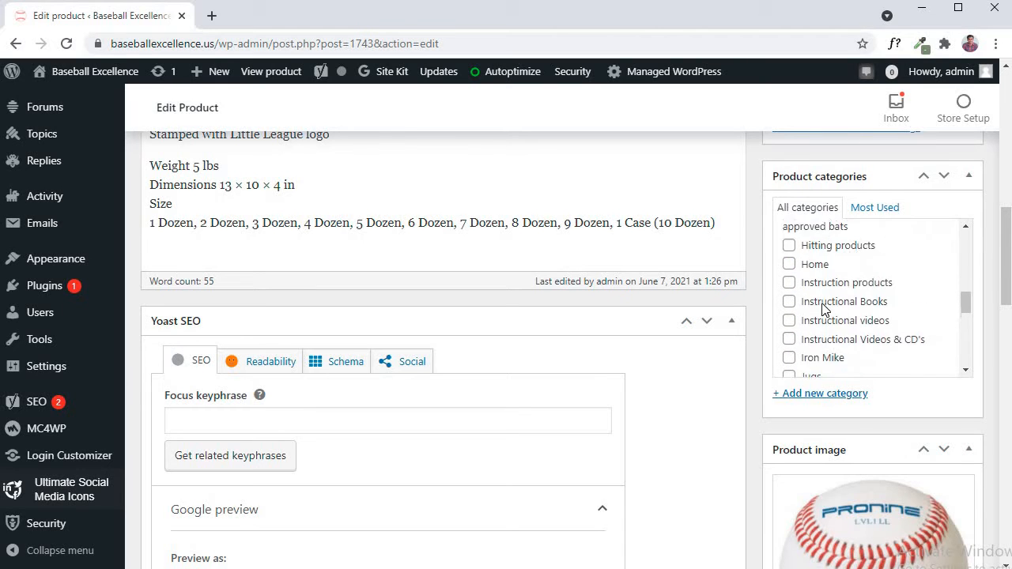
pyautogui.scroll(-5, 822, 308)
pyautogui.click(841, 308)
pyautogui.scroll(-1, 844, 320)
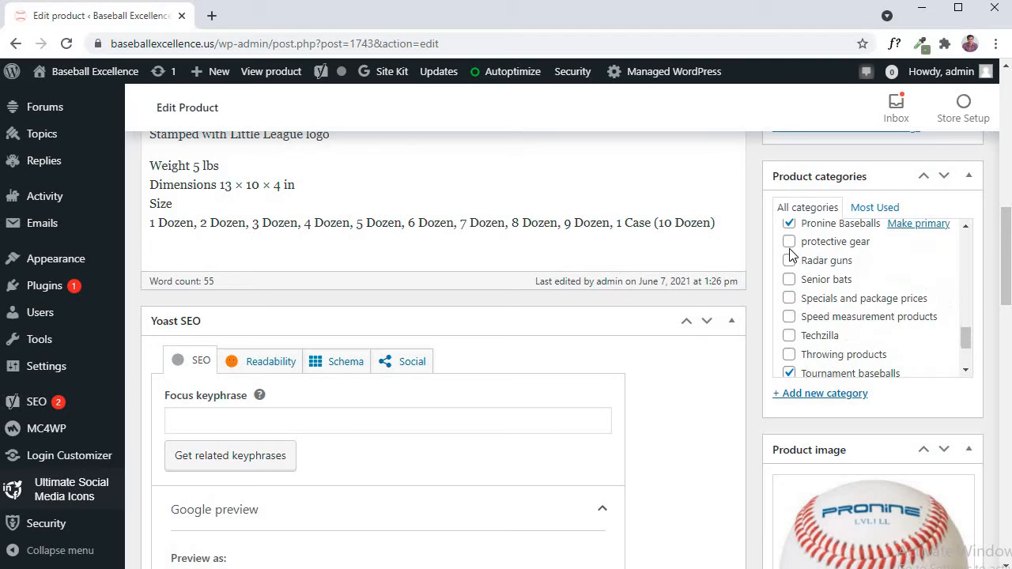
pyautogui.click(788, 368)
pyautogui.scroll(-1, 801, 302)
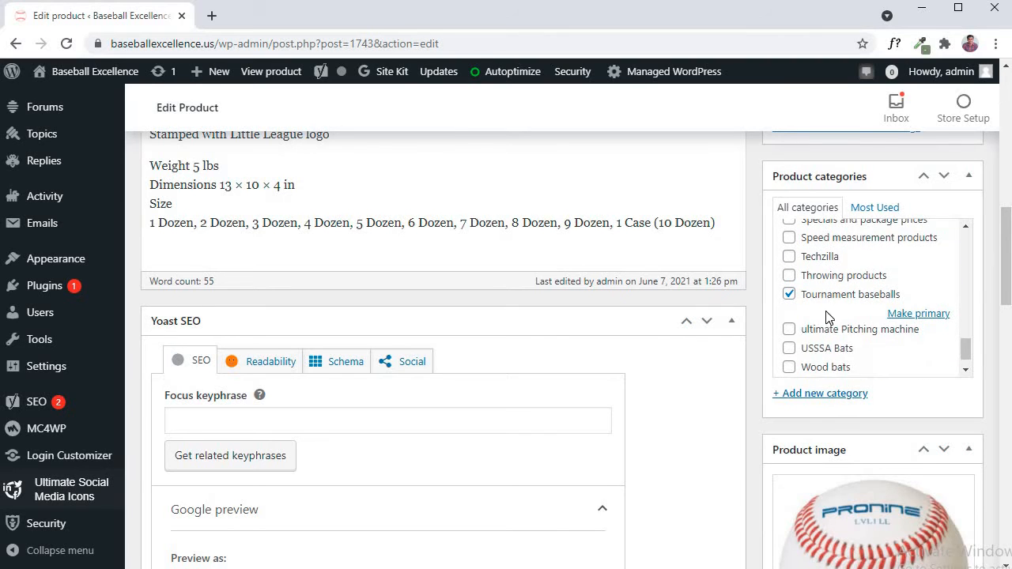
pyautogui.scroll(-1, 791, 320)
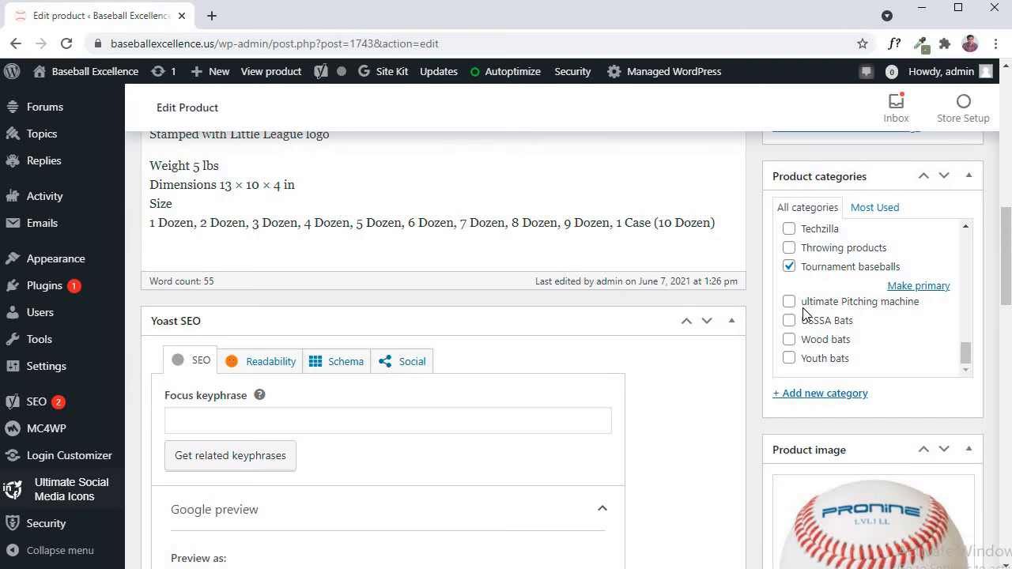
# Try removing the Tournament baseballs category and assigning Techzilla, and restore the original category selection.
pyautogui.click(789, 268)
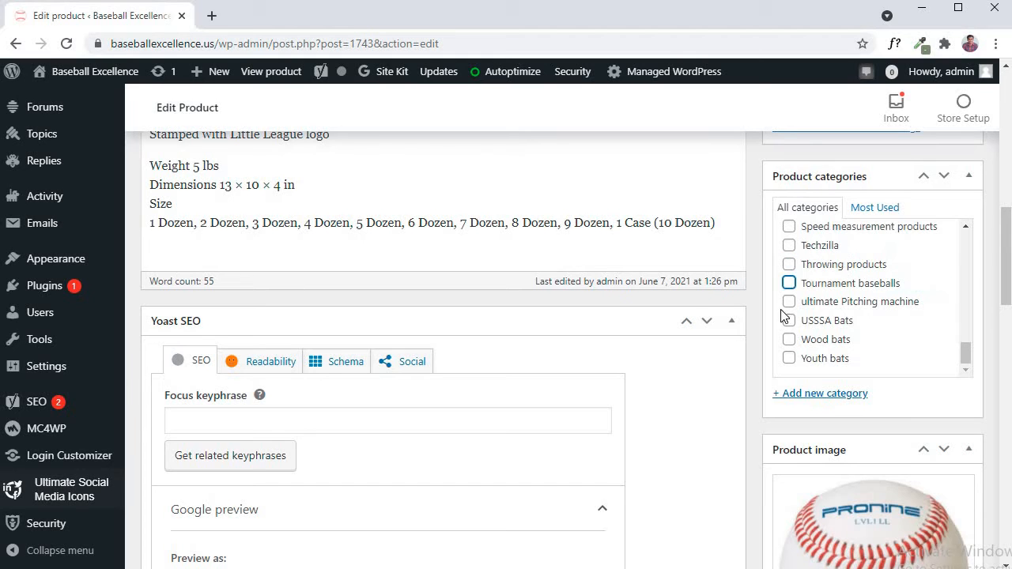
pyautogui.click(790, 284)
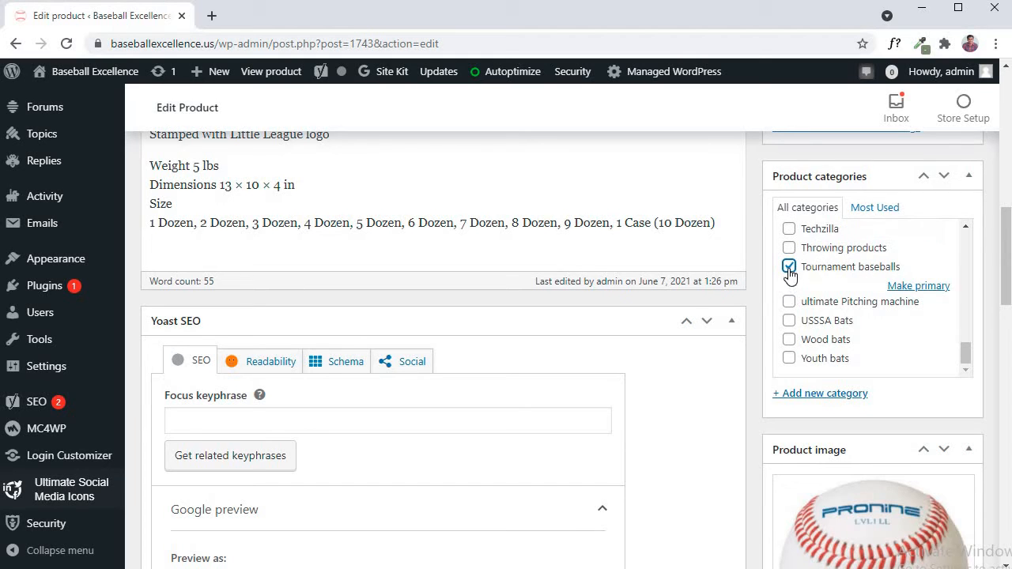
pyautogui.click(789, 265)
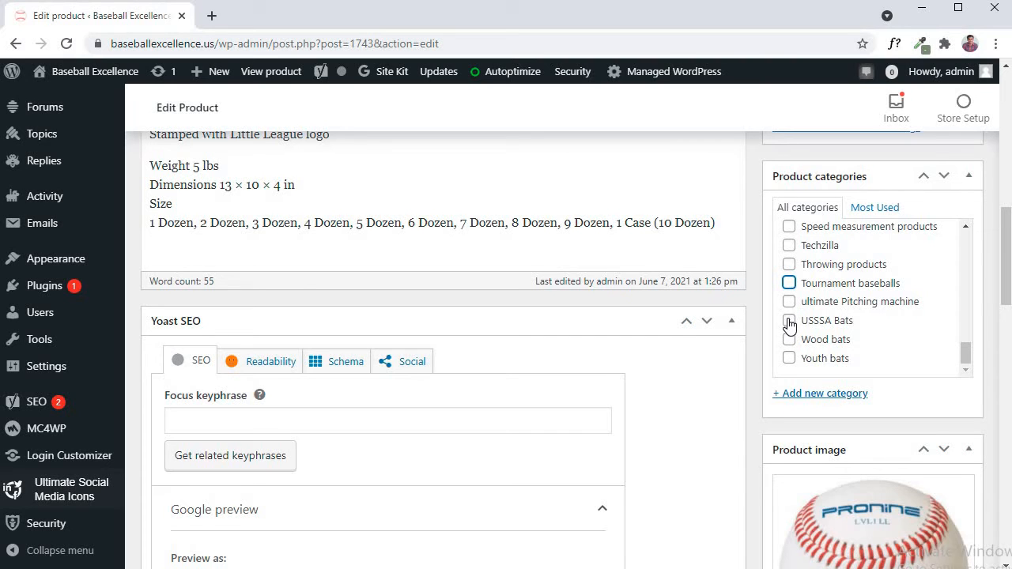
pyautogui.click(789, 246)
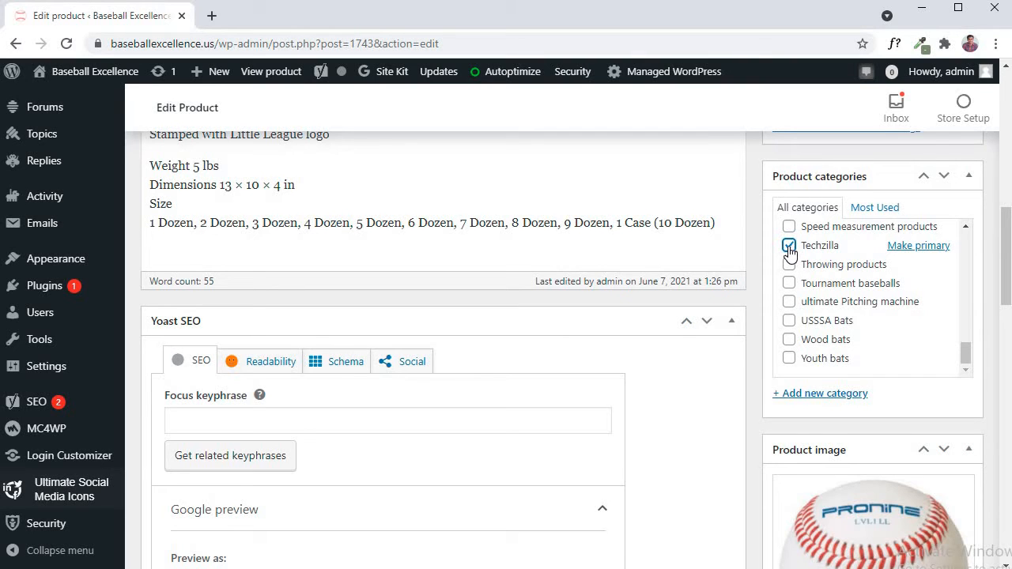
pyautogui.click(790, 247)
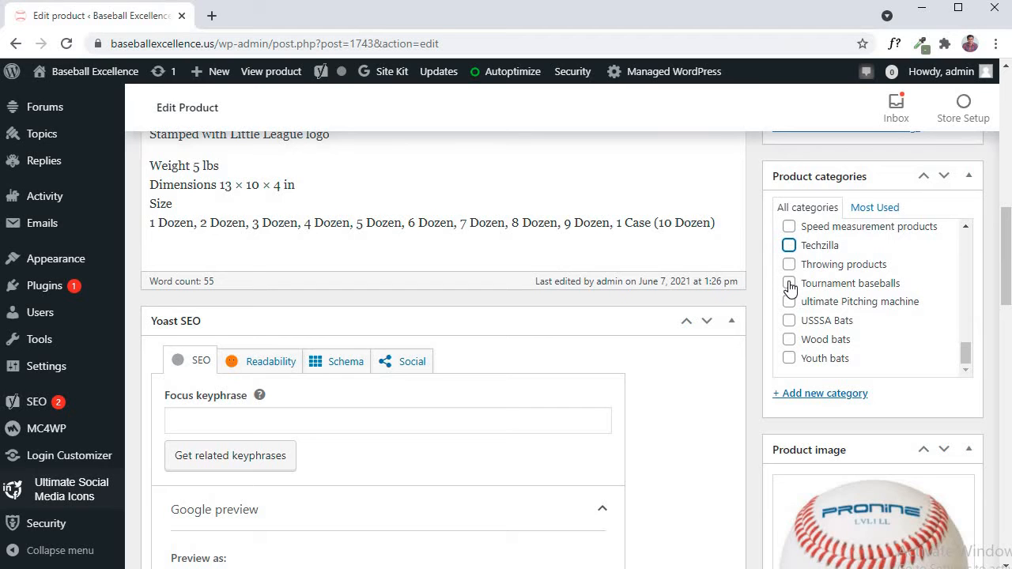
pyautogui.click(789, 284)
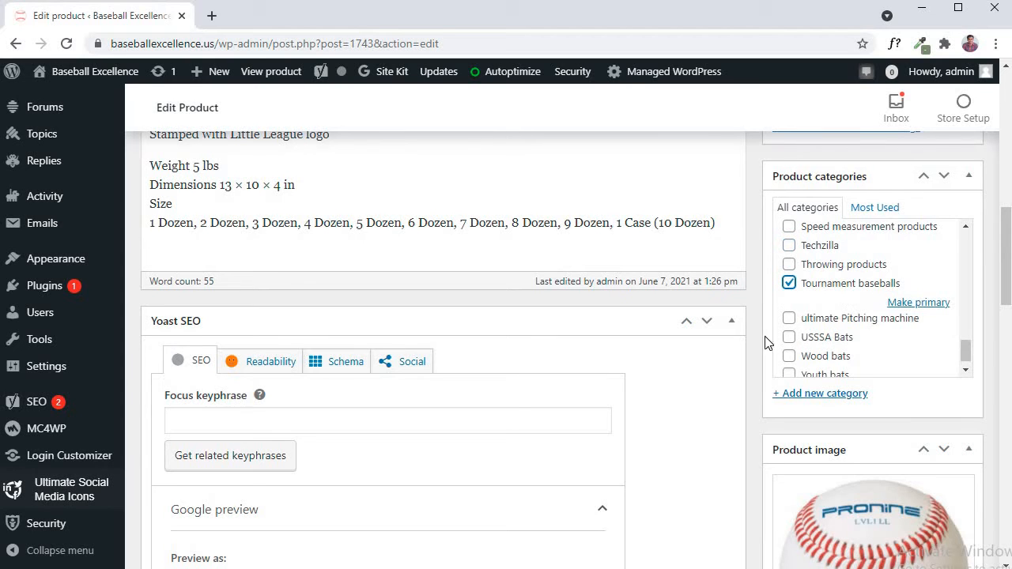
# Update the product again with Tournament baseballs kept among its categories.
pyautogui.scroll(1, 794, 336)
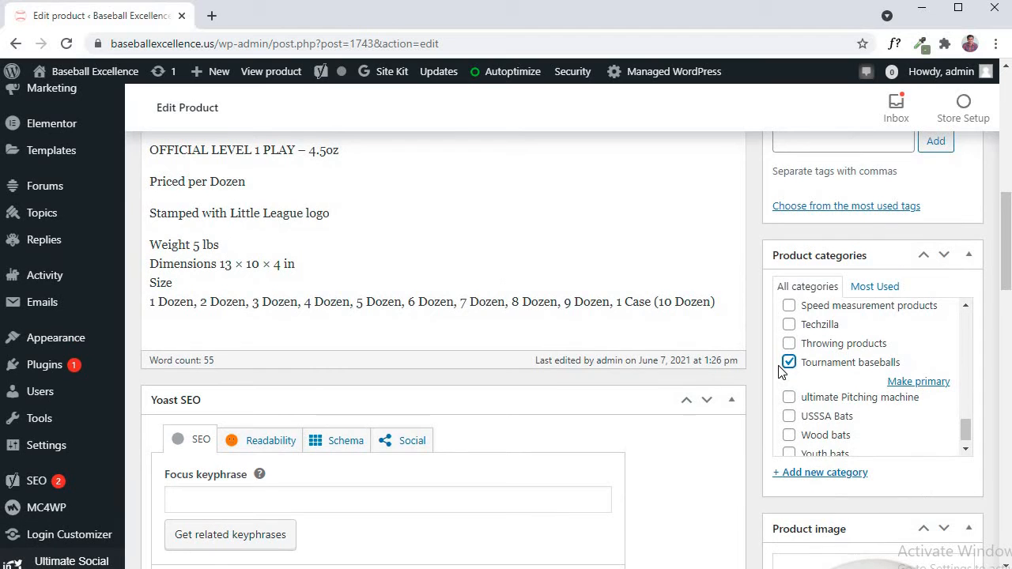
pyautogui.scroll(1, 774, 371)
pyautogui.scroll(3, 767, 364)
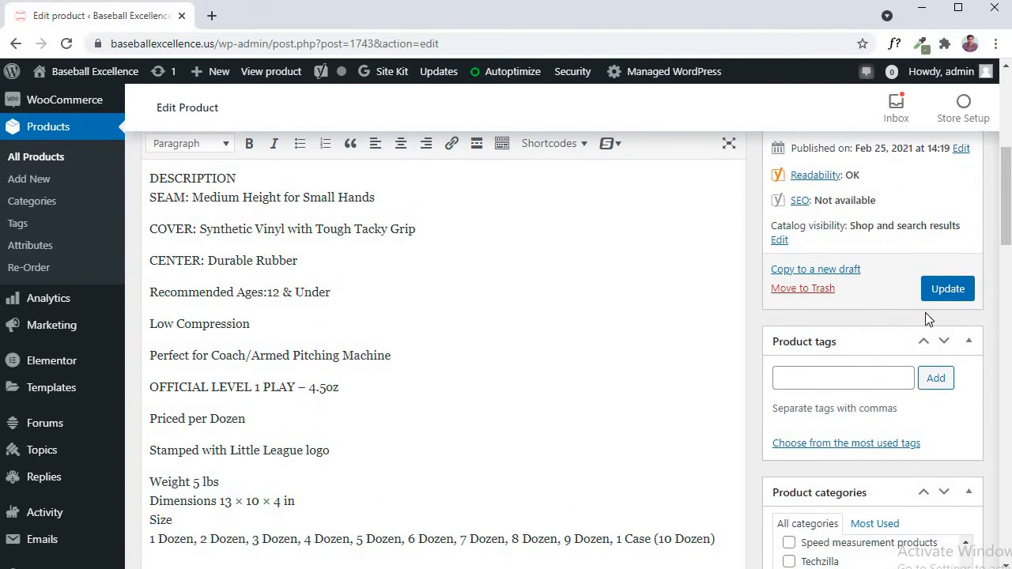
pyautogui.click(945, 290)
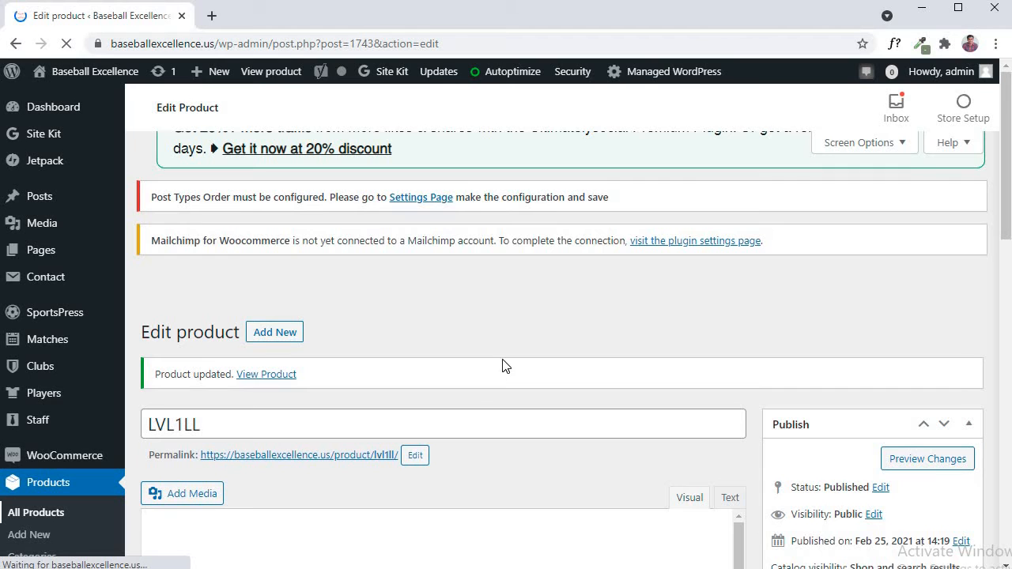
# Return to the list of all products in the store.
pyautogui.scroll(-3, 553, 392)
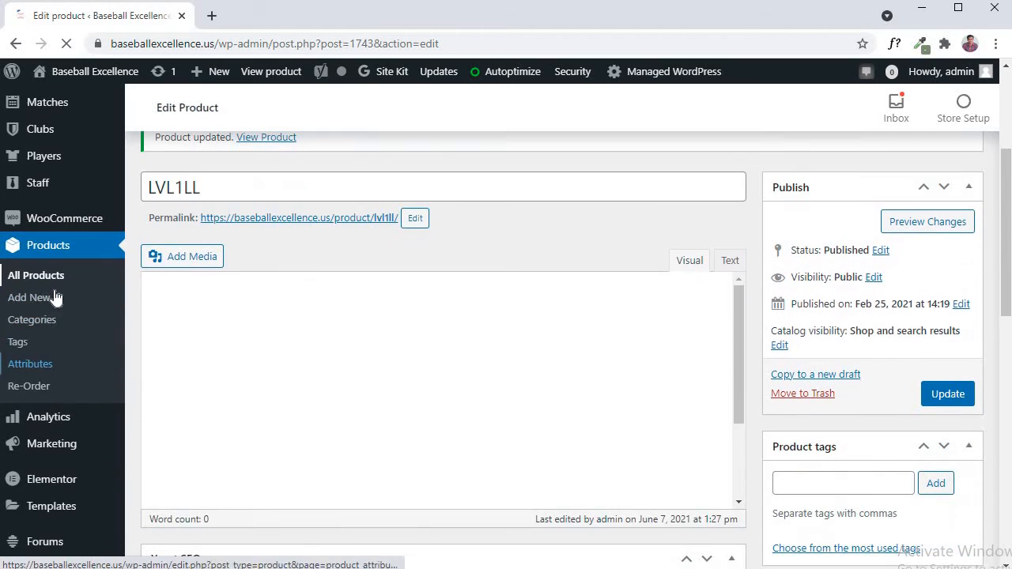
pyautogui.click(42, 274)
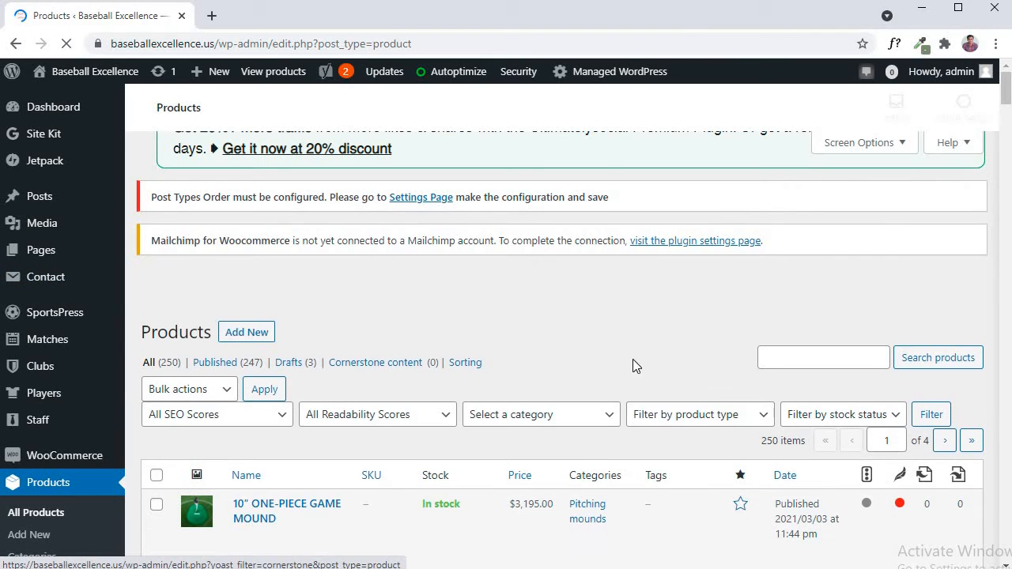
# Filter the product list to the Baseballs category.
pyautogui.scroll(-1, 633, 360)
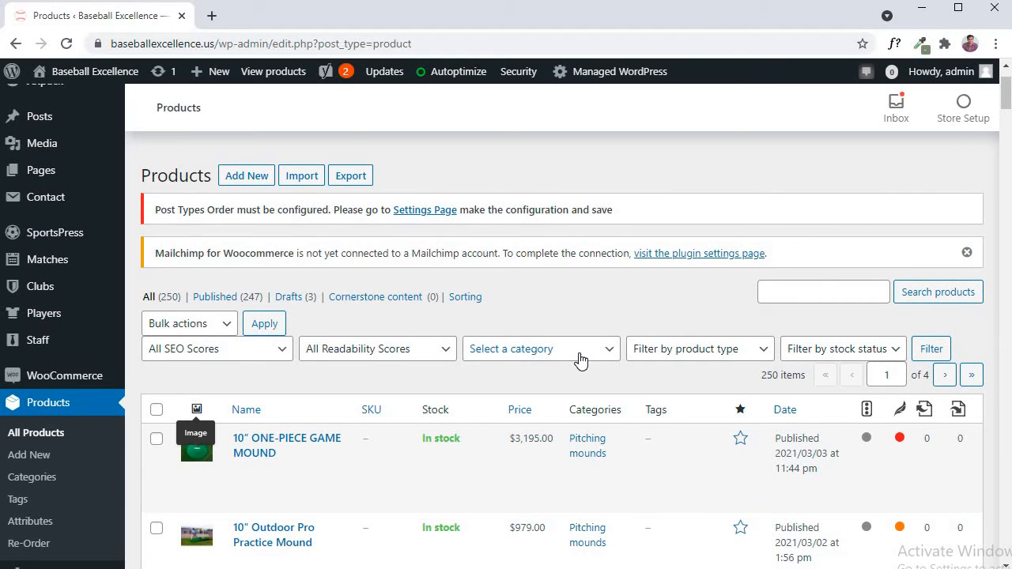
pyautogui.click(581, 360)
pyautogui.click(416, 391)
pyautogui.click(584, 358)
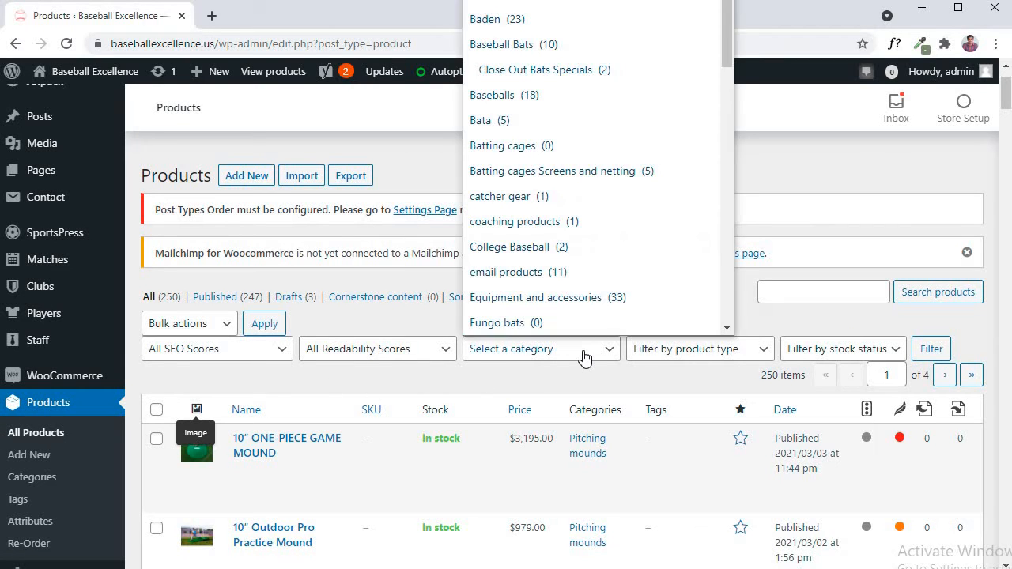
pyautogui.scroll(-1, 546, 190)
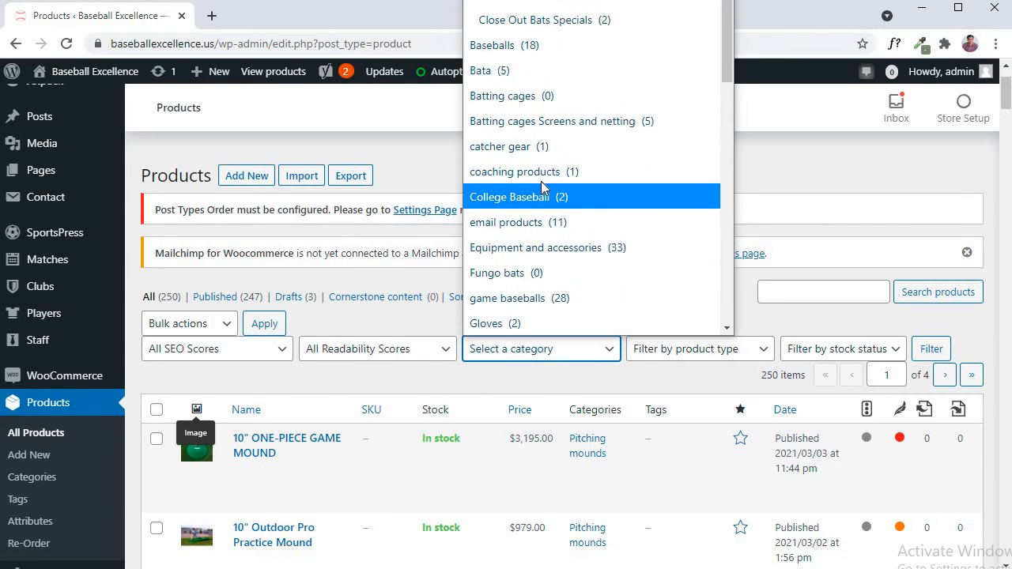
pyautogui.click(504, 46)
pyautogui.click(931, 349)
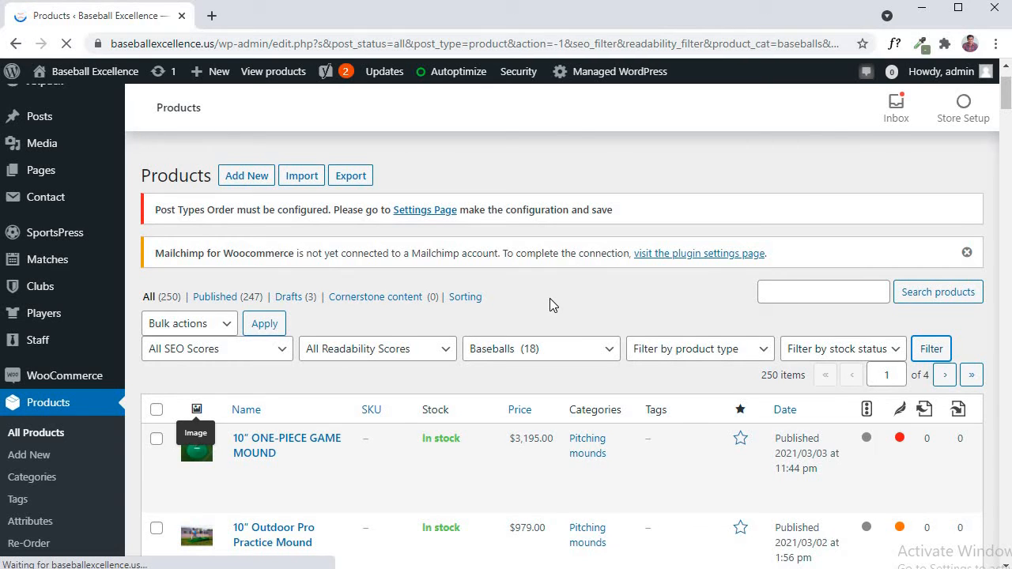
pyautogui.scroll(-3, 324, 369)
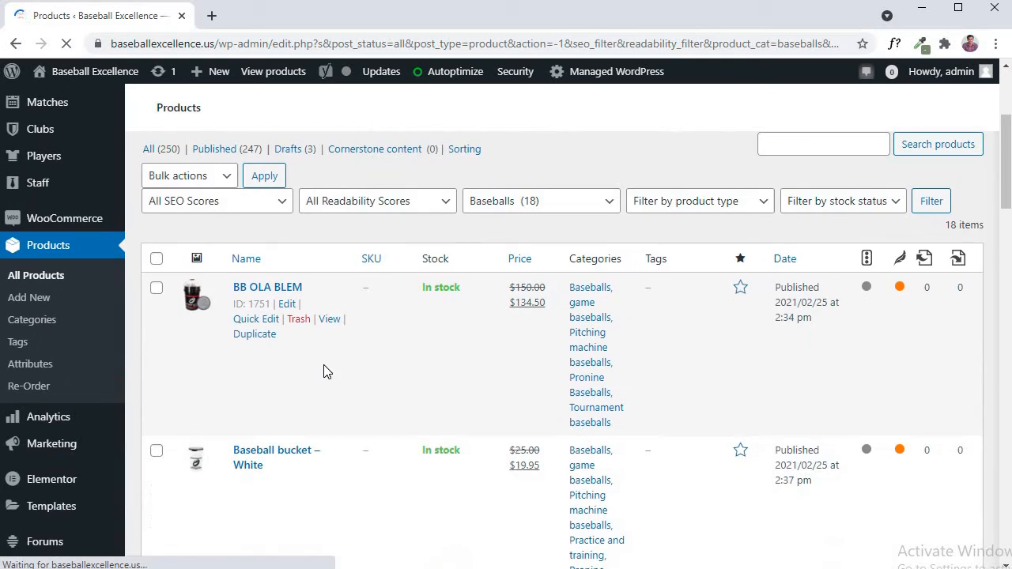
pyautogui.scroll(-4, 346, 379)
pyautogui.scroll(4, 356, 411)
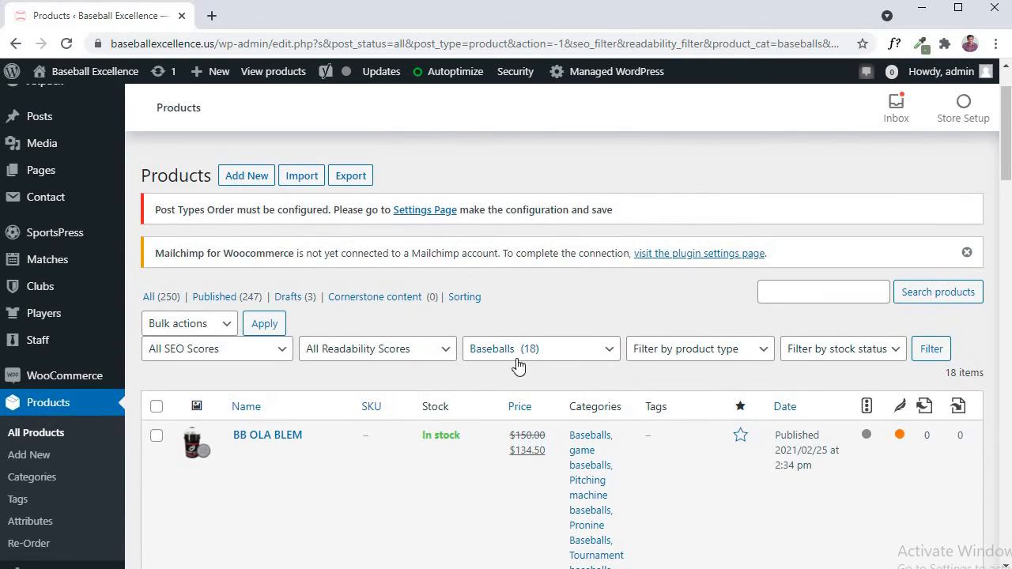
# Switch the filtered Baseballs product list to Sorting mode.
pyautogui.scroll(1, 317, 435)
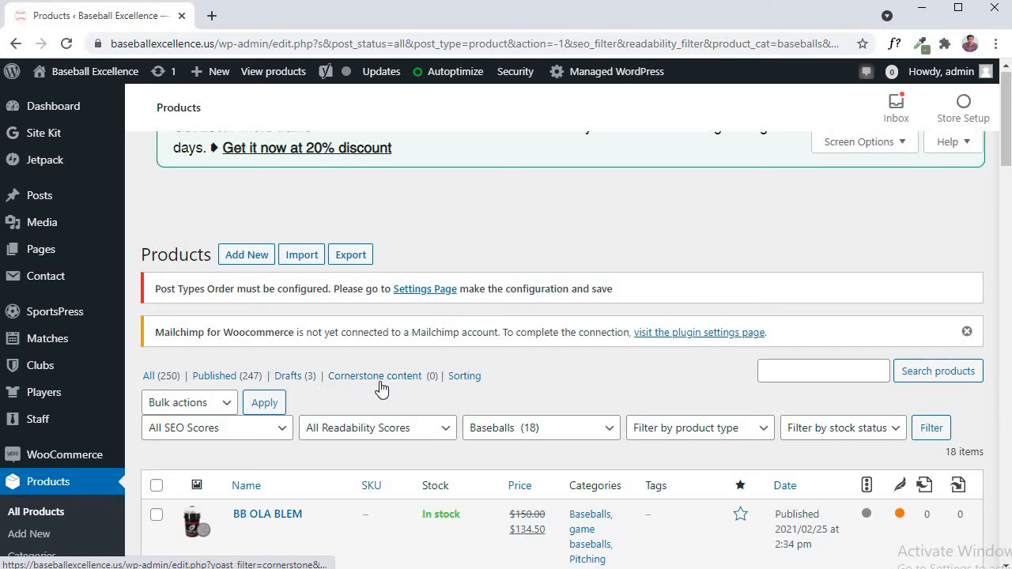
pyautogui.click(466, 378)
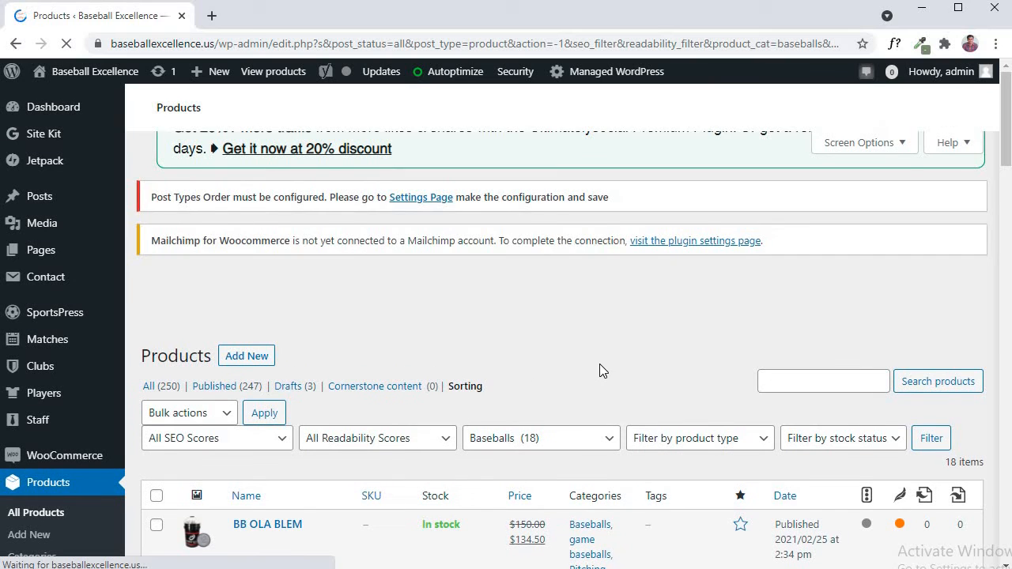
pyautogui.scroll(-1, 555, 376)
pyautogui.scroll(-1, 421, 447)
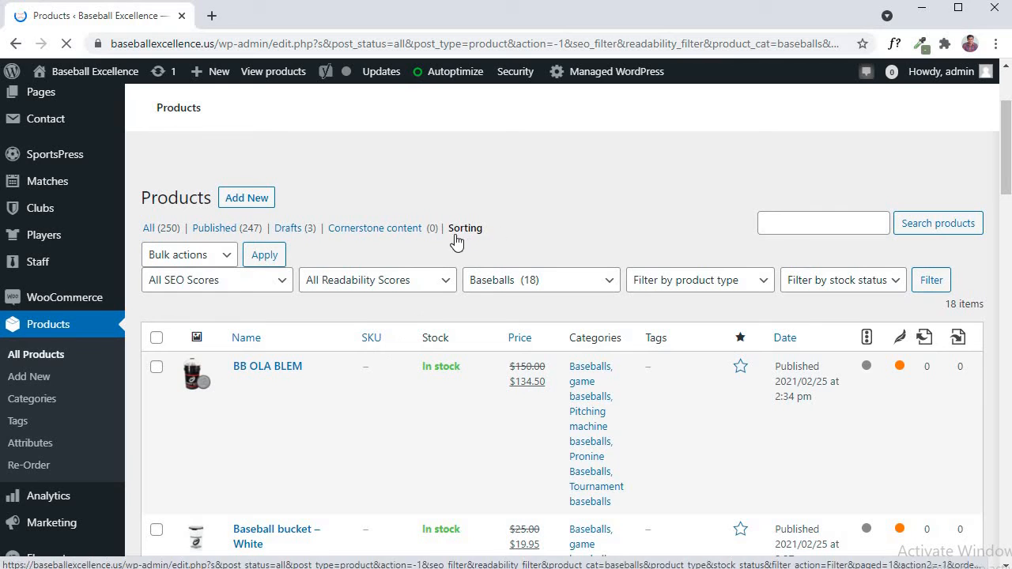
pyautogui.moveTo(264, 382)
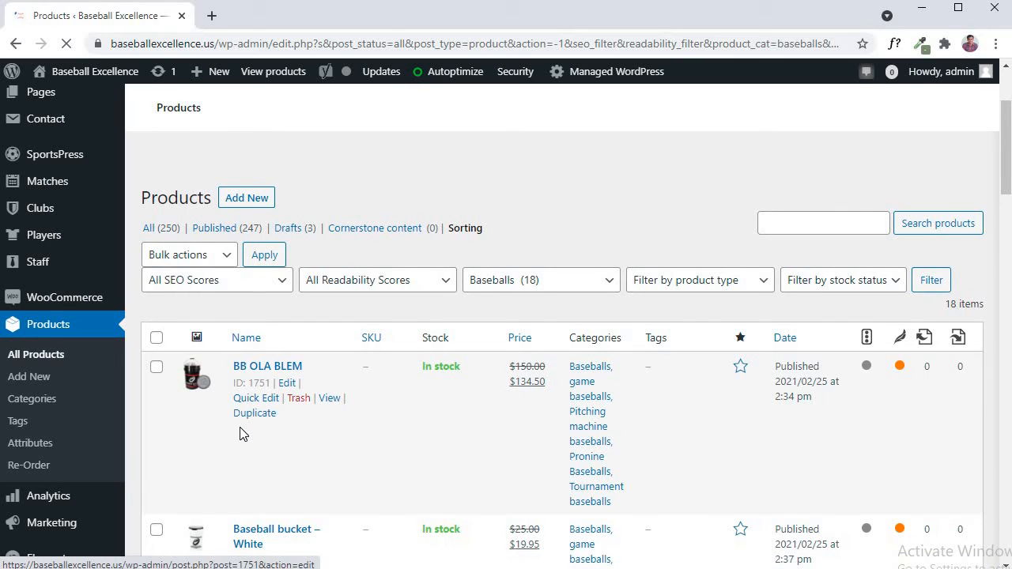
pyautogui.scroll(-2, 366, 377)
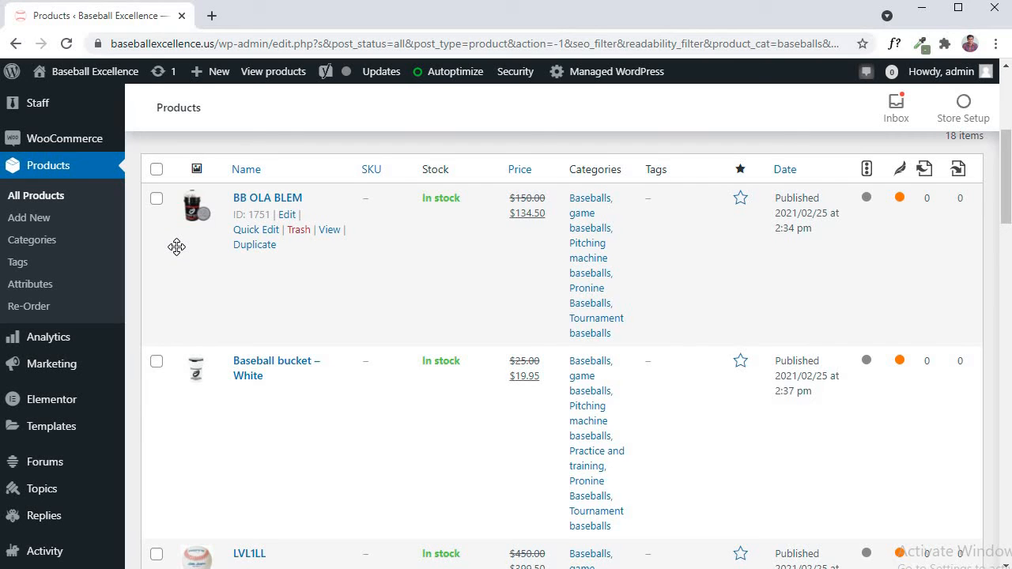
# Reorder the Baseballs list so that LVL1LL sits directly below BB- Baseball buckets.
pyautogui.moveTo(179, 270); pyautogui.dragTo(199, 388)
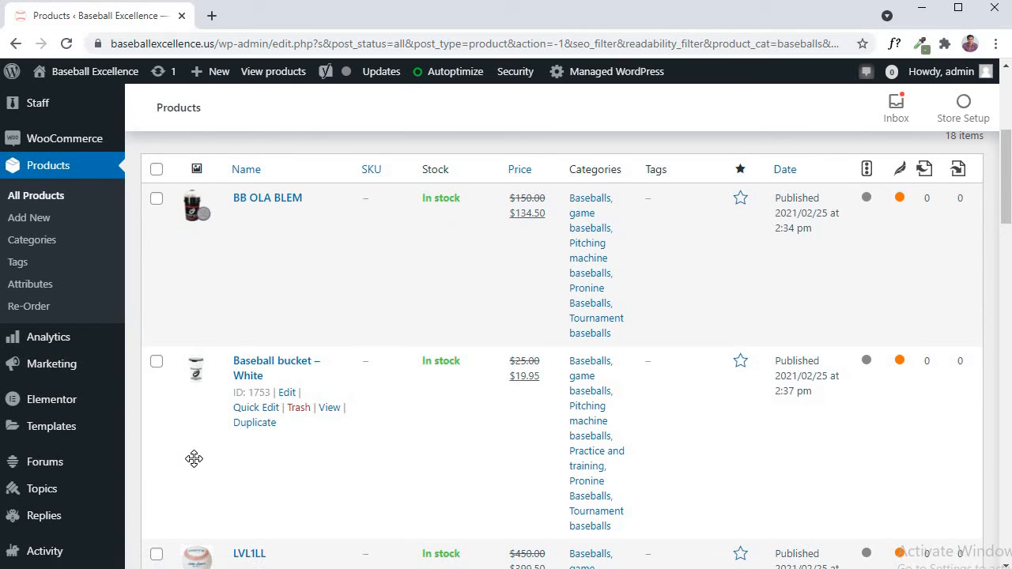
pyautogui.scroll(-4, 195, 458)
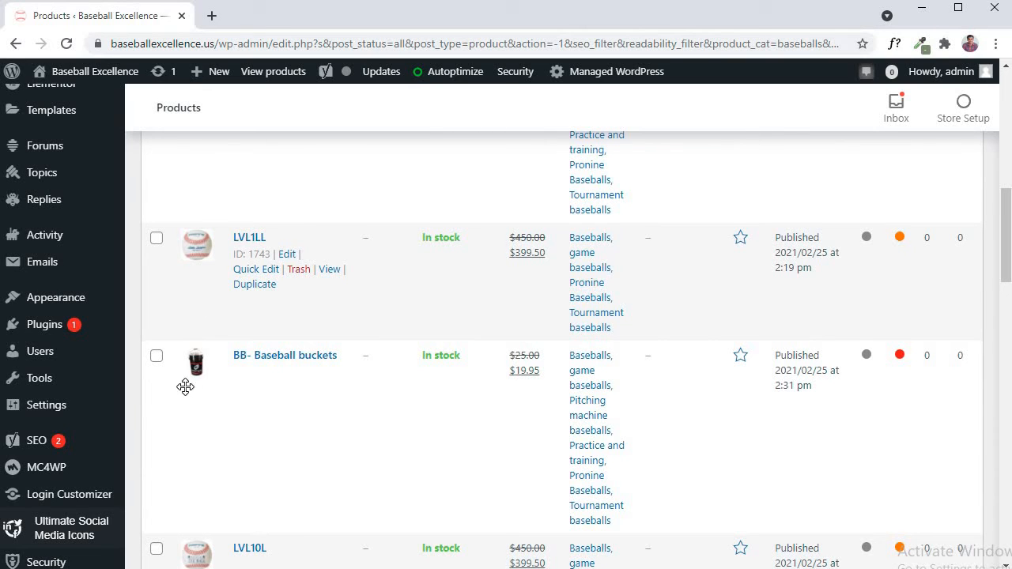
pyautogui.scroll(-2, 187, 419)
pyautogui.scroll(2, 197, 364)
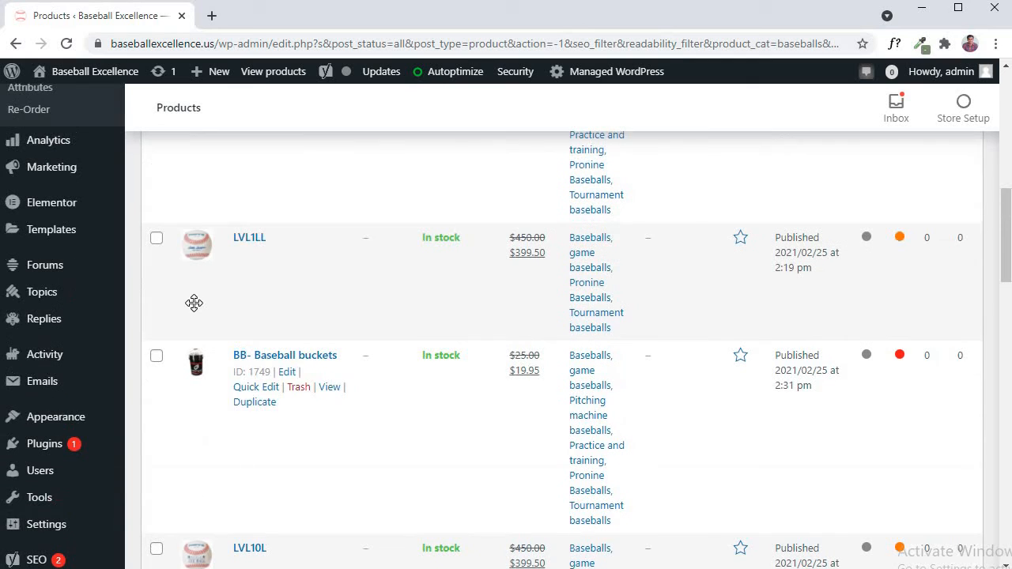
pyautogui.moveTo(196, 287); pyautogui.dragTo(216, 433)
pyautogui.scroll(-1, 264, 407)
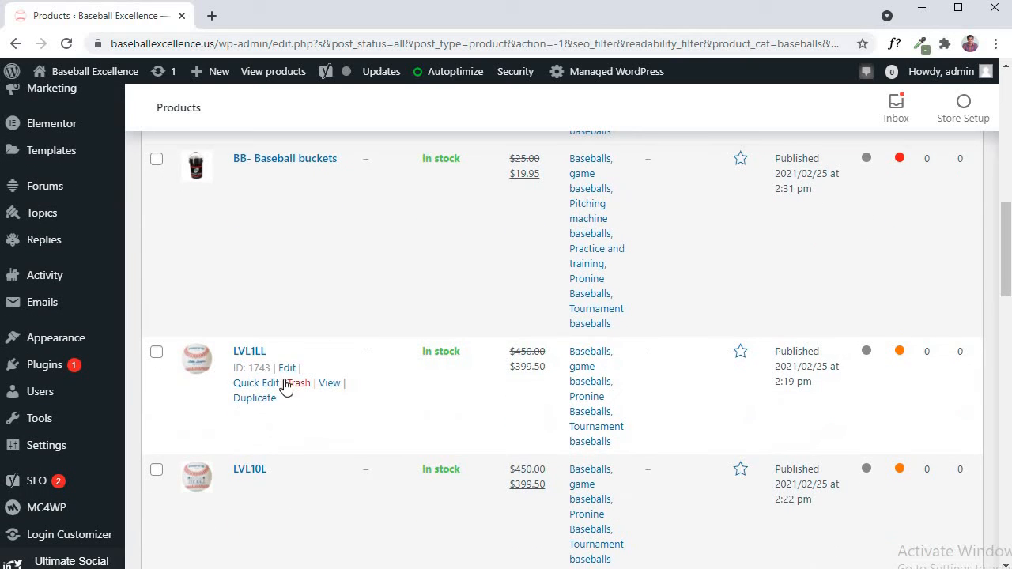
# Move Baseball bucket – White to the first place in the order, above BB OLA BLEM.
pyautogui.scroll(3, 384, 395)
pyautogui.scroll(3, 384, 396)
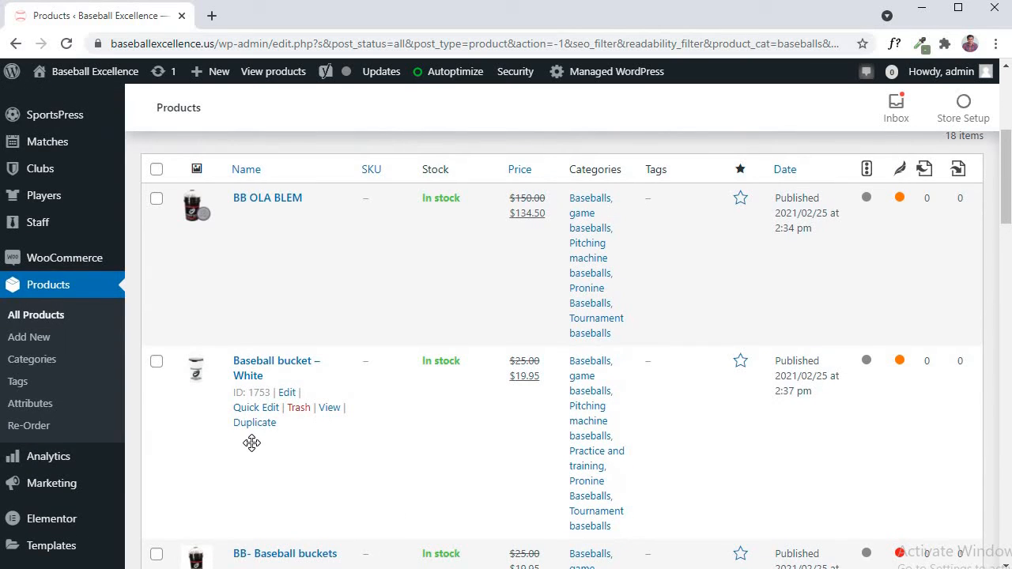
pyautogui.scroll(1, 242, 424)
pyautogui.scroll(1, 210, 453)
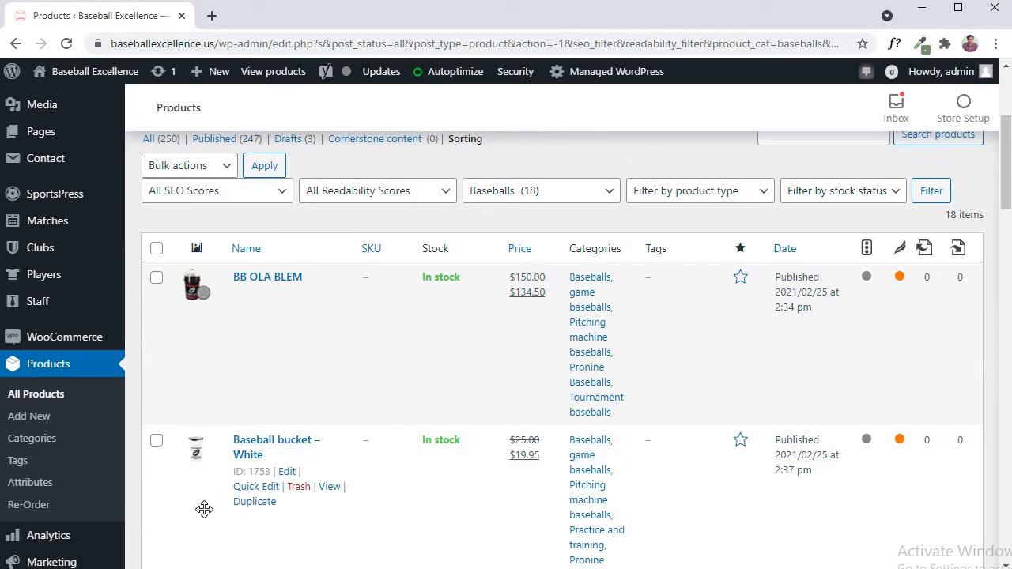
pyautogui.moveTo(203, 509); pyautogui.dragTo(224, 339)
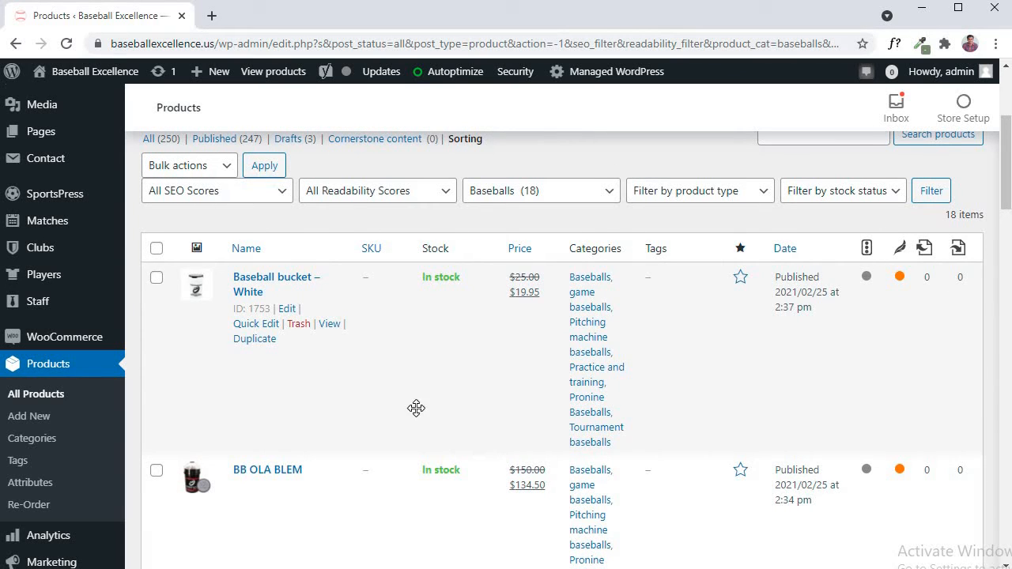
# Look through the reordered Baseballs list down to its end and check which bulk actions are available.
pyautogui.scroll(-7, 469, 409)
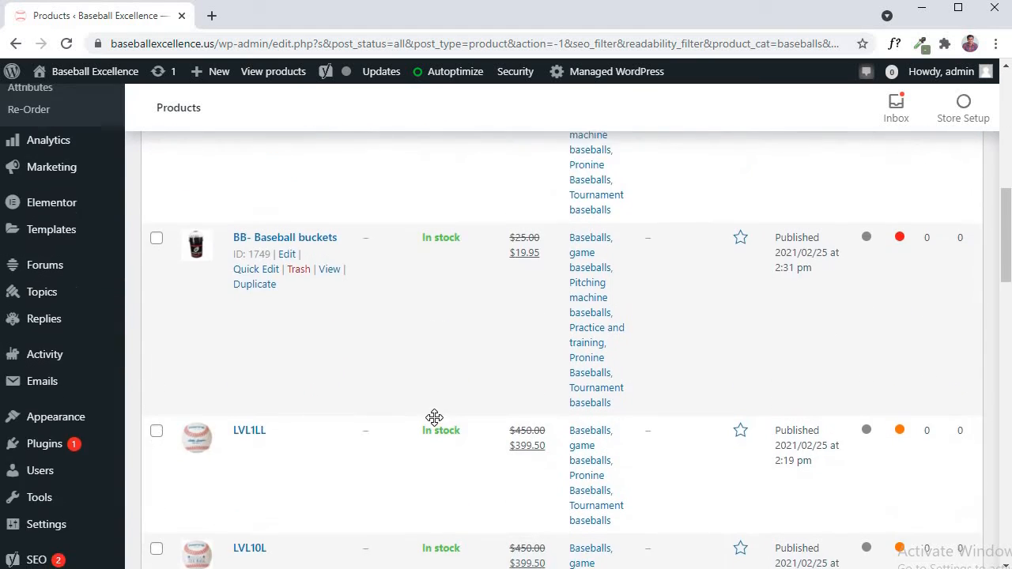
pyautogui.scroll(-2, 405, 429)
pyautogui.scroll(12, 424, 438)
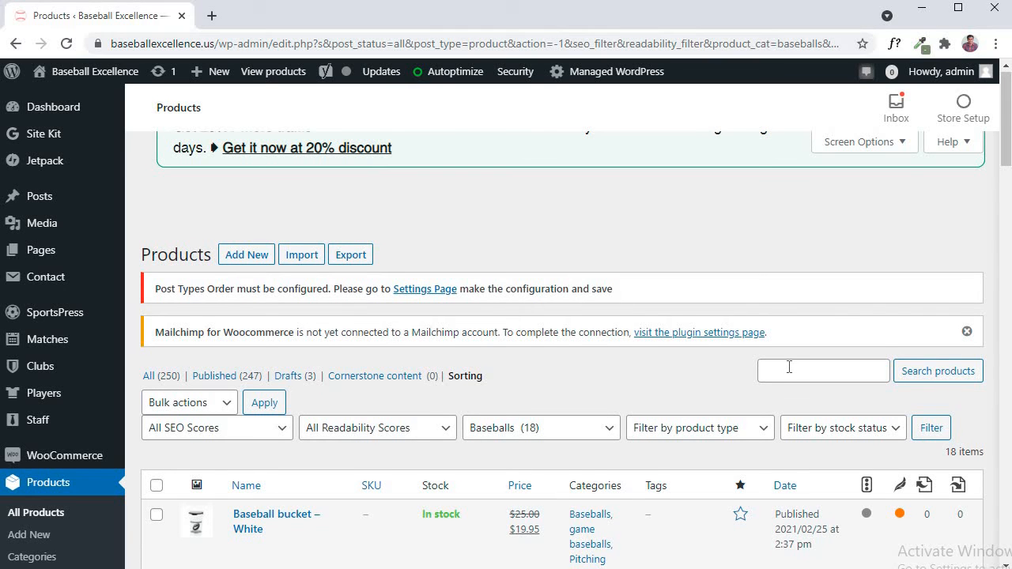
pyautogui.scroll(-9, 790, 371)
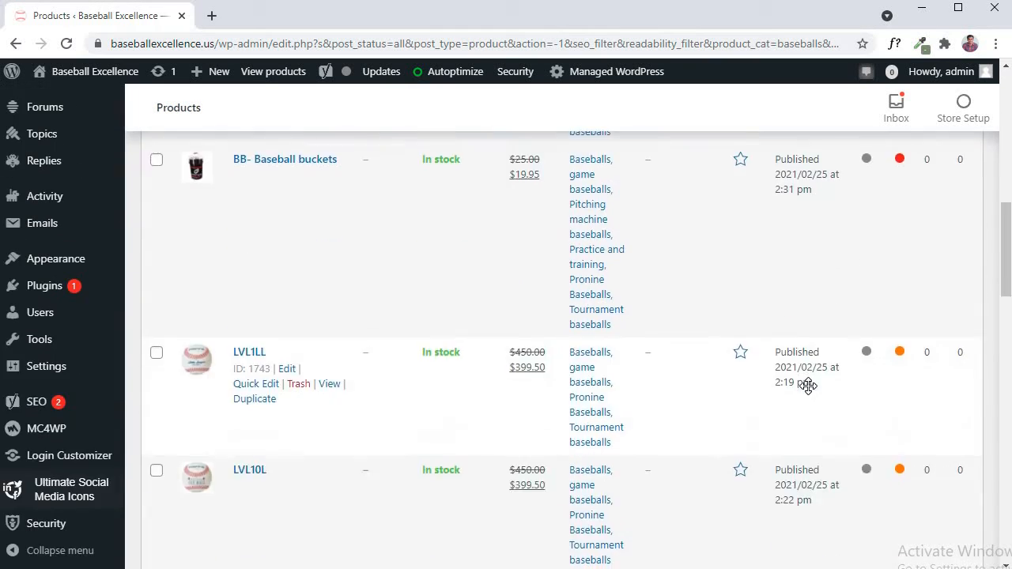
pyautogui.scroll(-12, 807, 385)
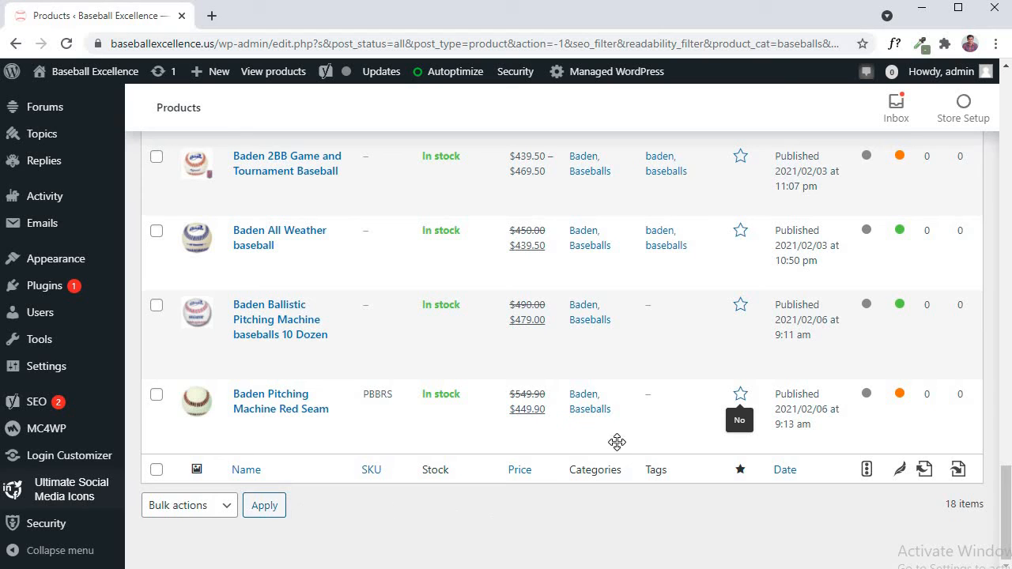
pyautogui.scroll(10, 646, 399)
pyautogui.scroll(10, 646, 399)
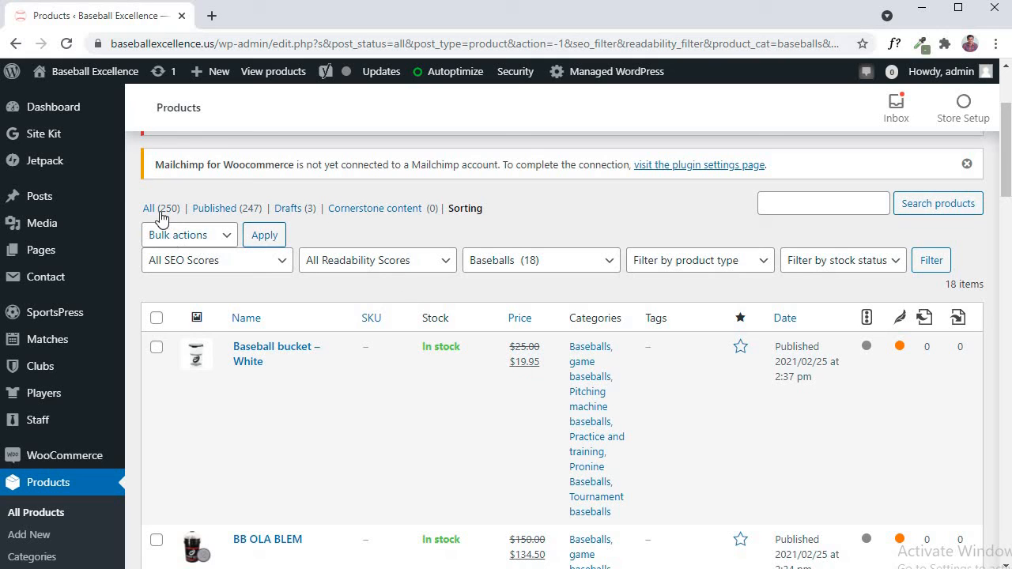
pyautogui.click(232, 236)
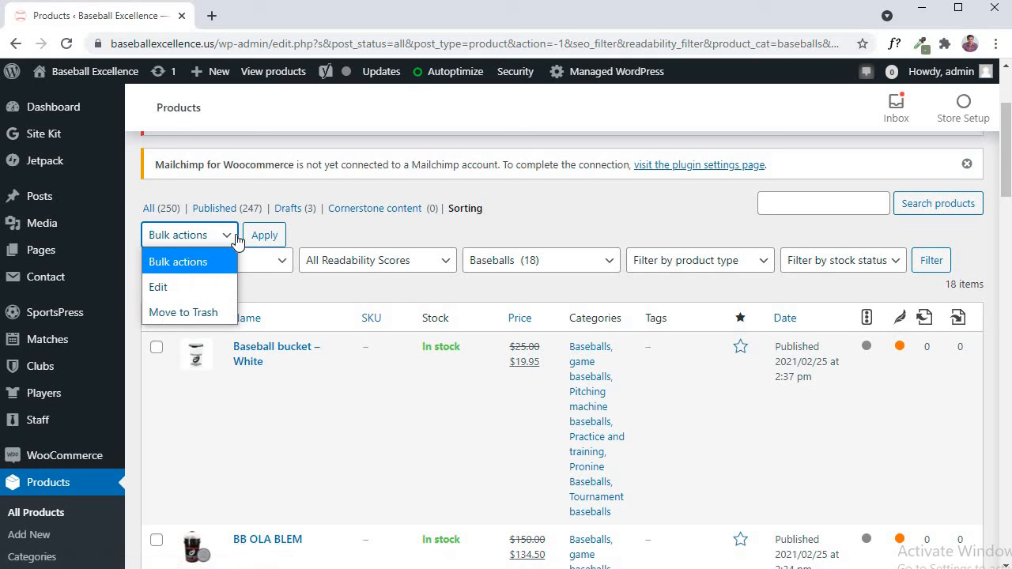
pyautogui.click(536, 225)
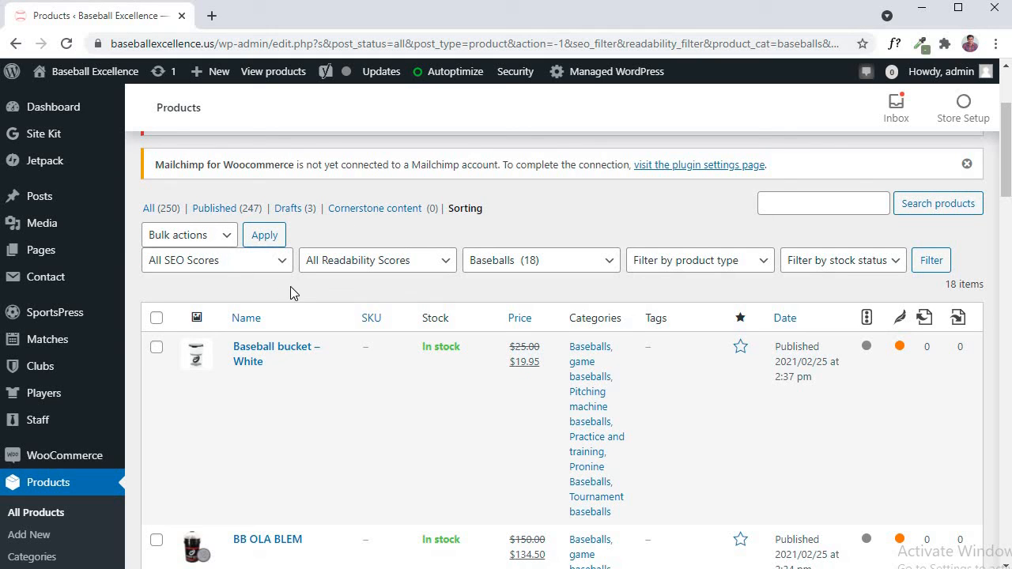
# Return to the full product list and filter it again by the Baseballs category.
pyautogui.click(150, 210)
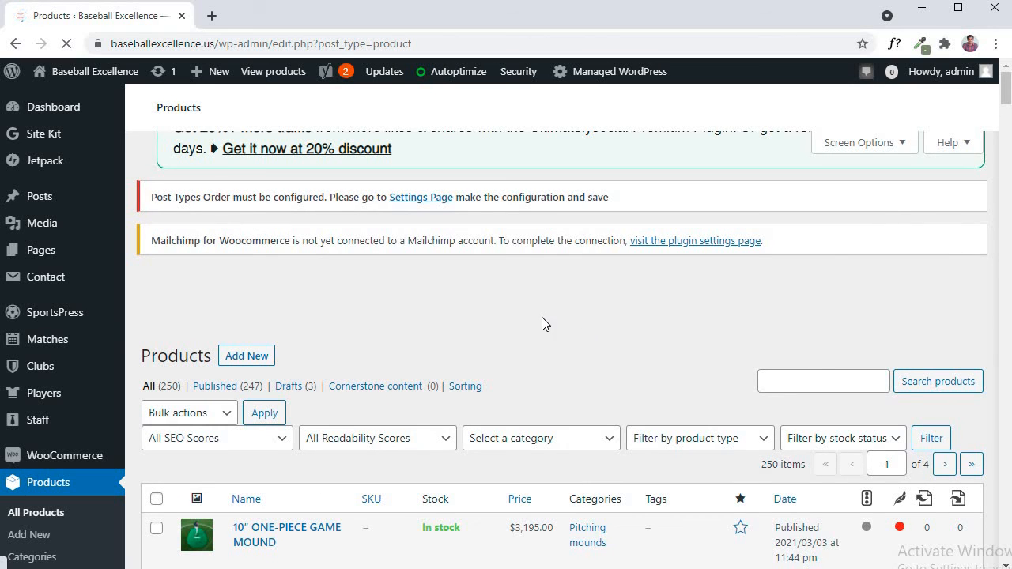
pyautogui.scroll(-3, 567, 351)
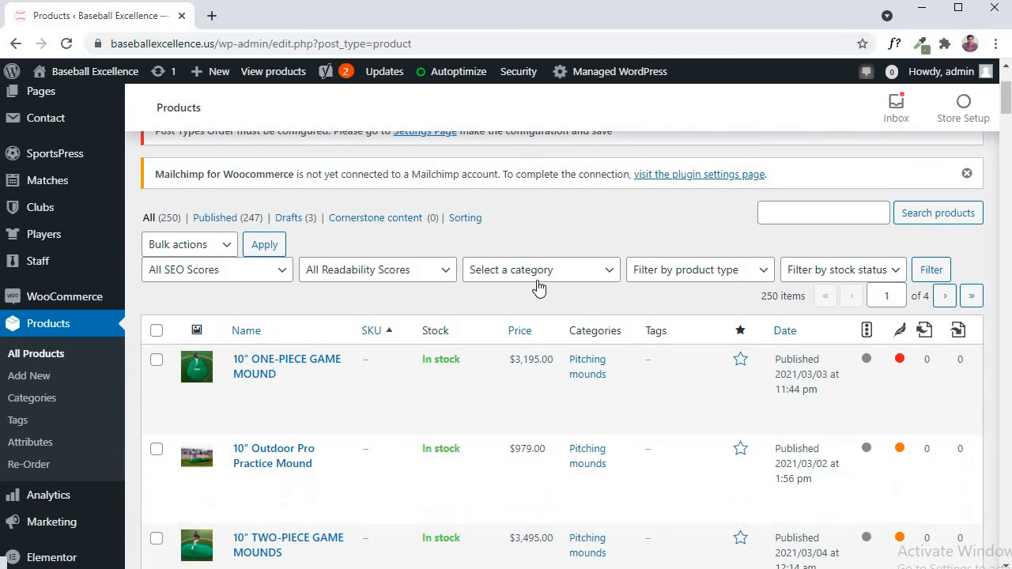
pyautogui.click(578, 275)
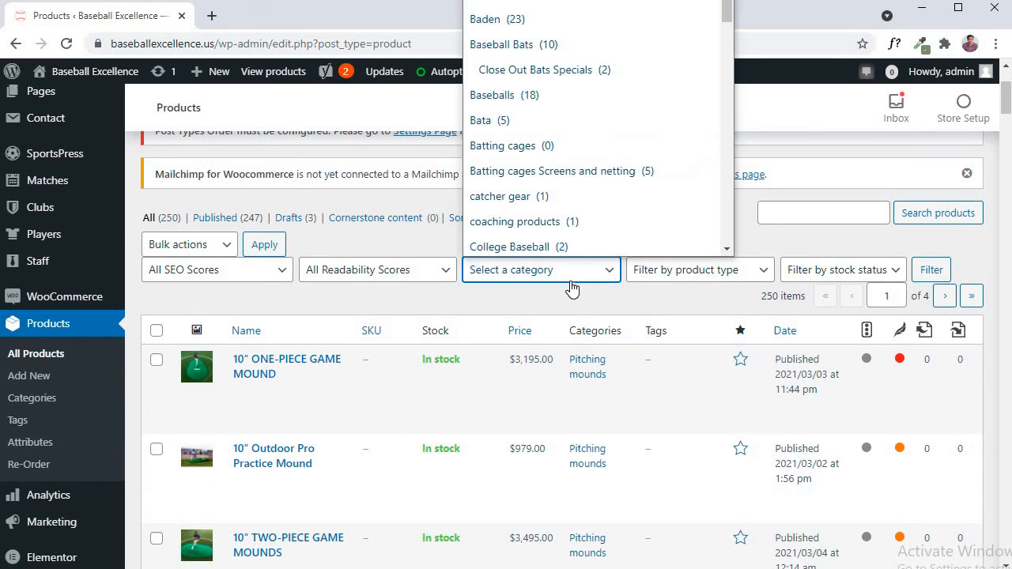
pyautogui.click(525, 92)
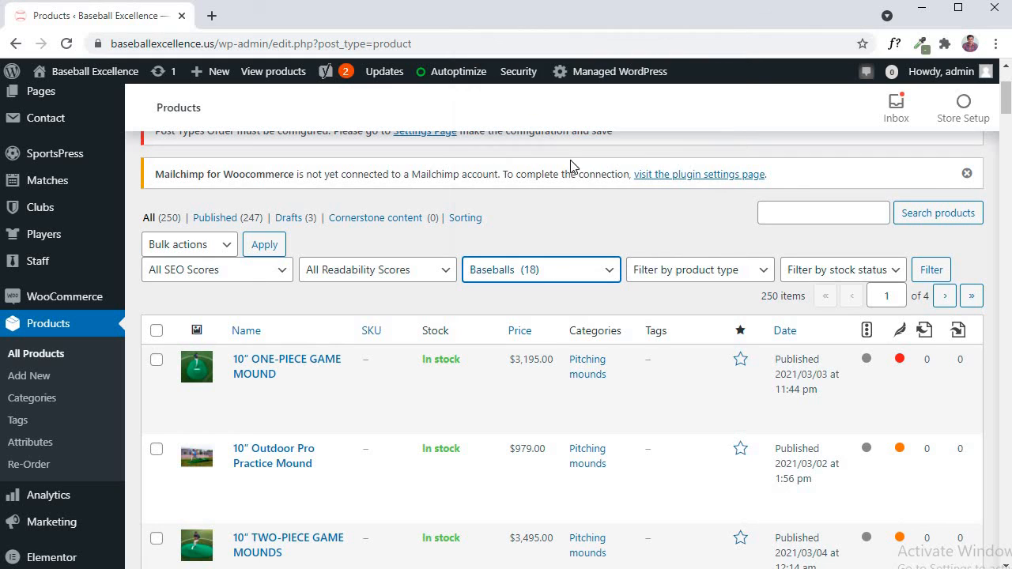
pyautogui.click(929, 271)
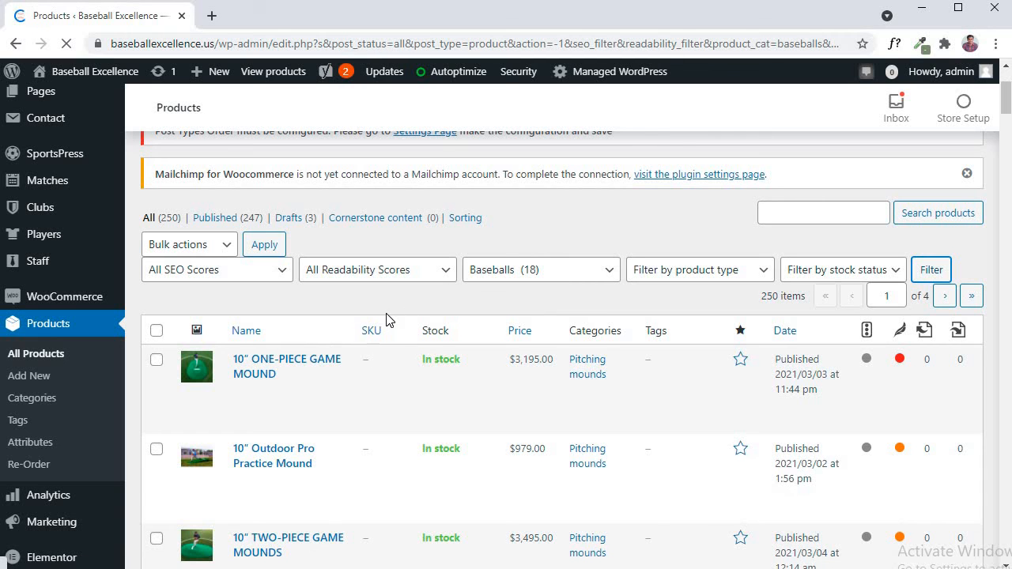
# Examine the order of the products in the filtered Baseballs list against the custom sorting.
pyautogui.scroll(-3, 354, 358)
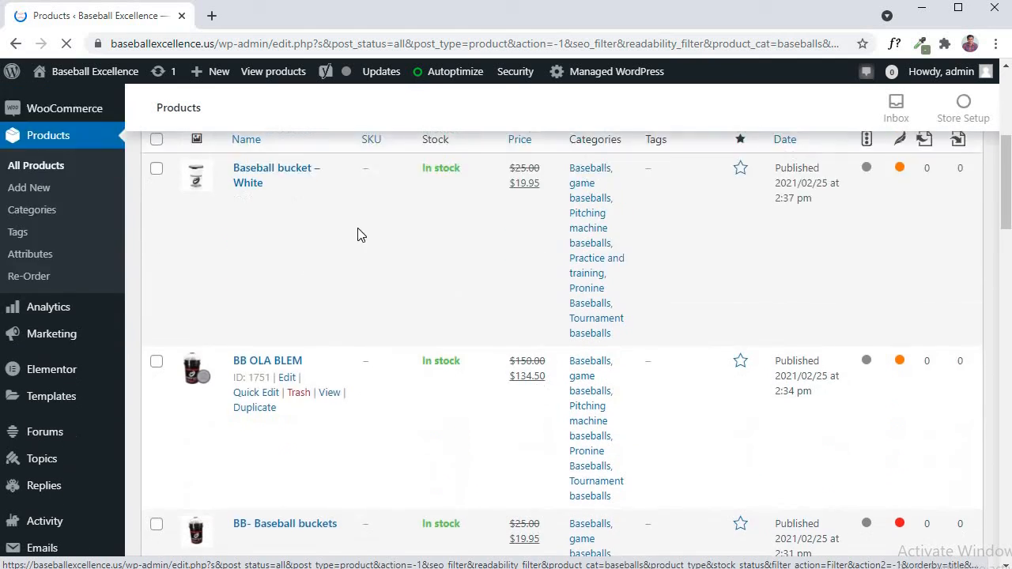
pyautogui.scroll(-6, 355, 425)
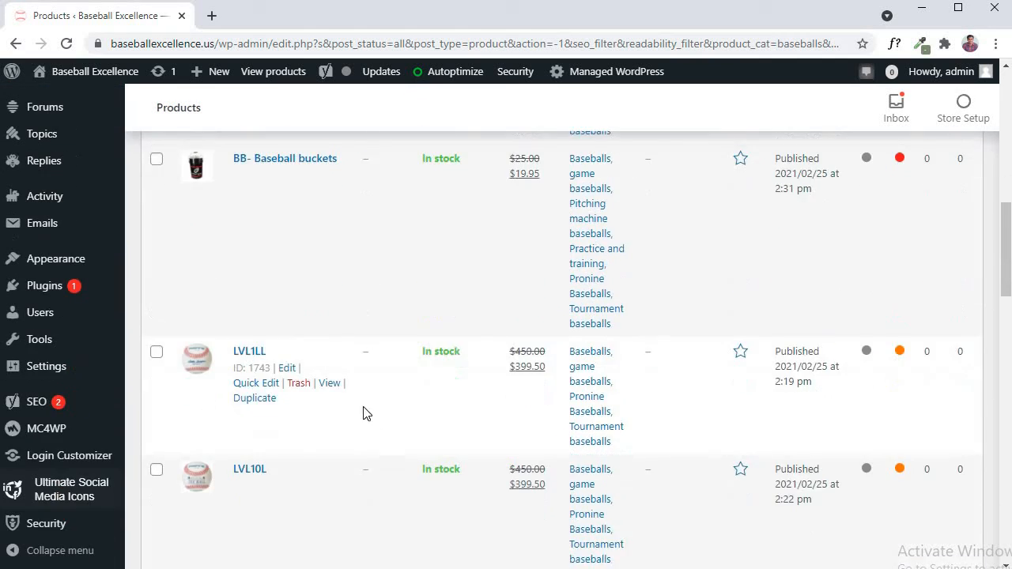
pyautogui.scroll(10, 372, 403)
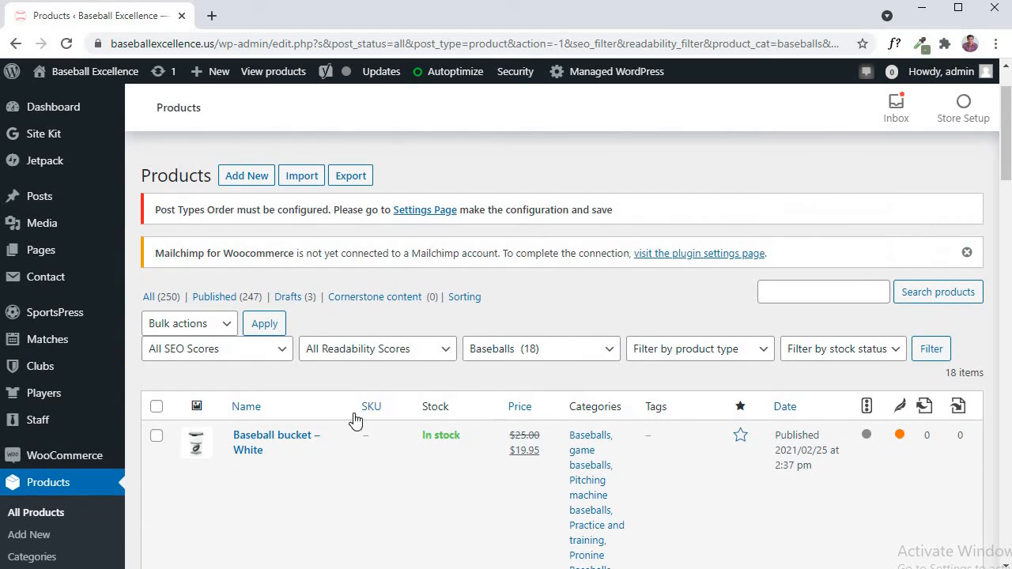
pyautogui.scroll(1, 377, 501)
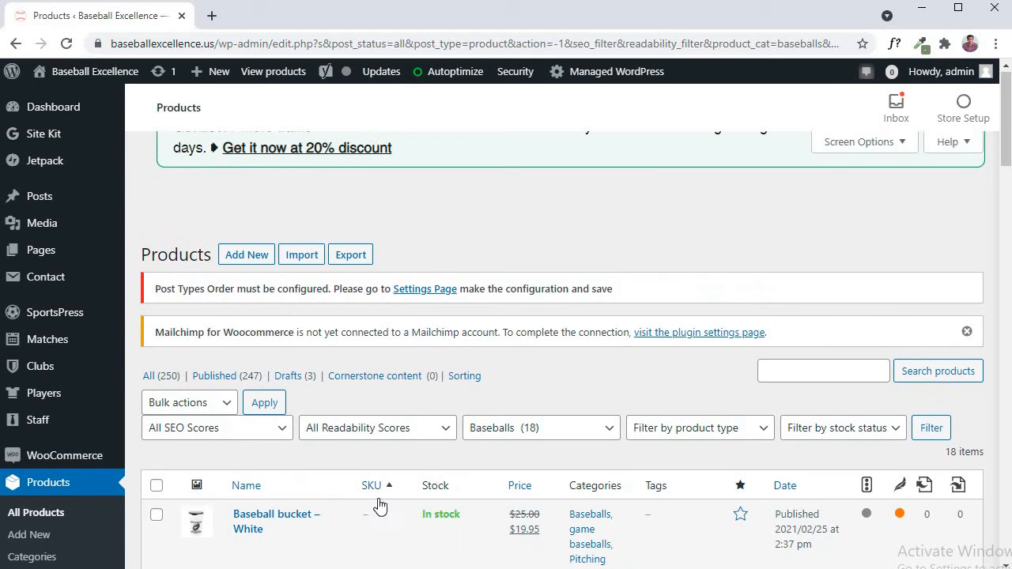
pyautogui.scroll(-4, 414, 488)
pyautogui.scroll(1, 407, 438)
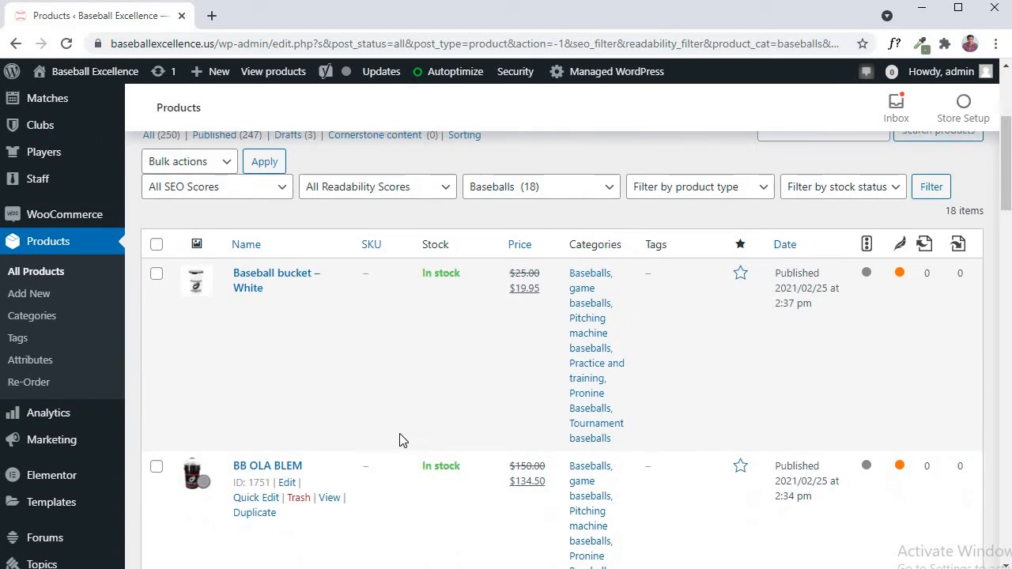